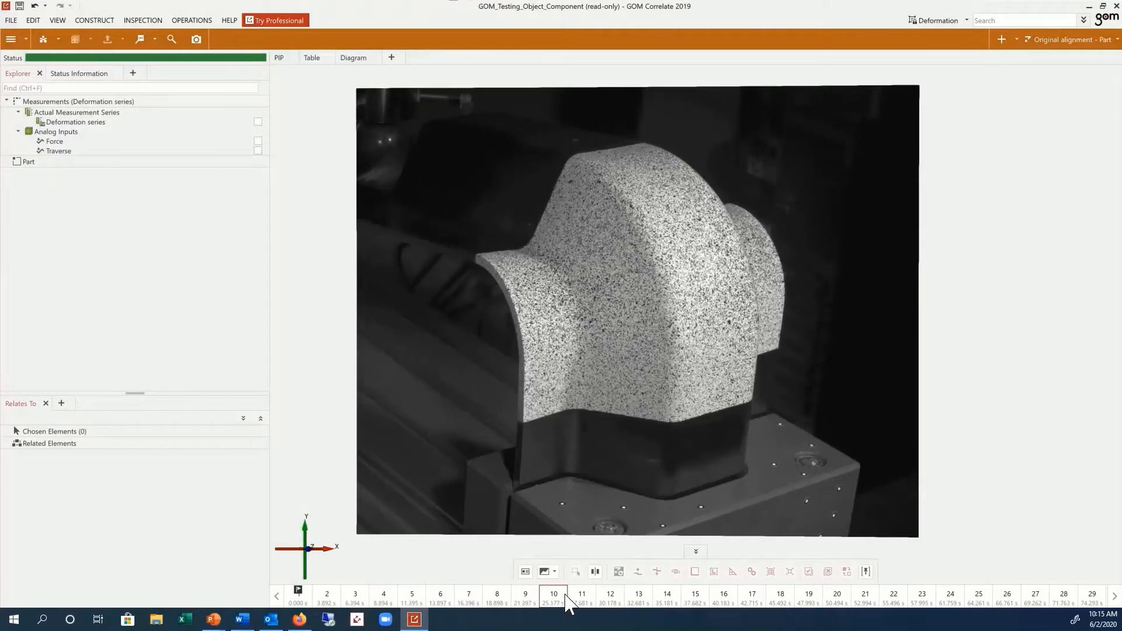
Browse through the deformation stages to examine the specimen's recorded images over the course of the test
click(667, 596)
drag(672, 590, 757, 604)
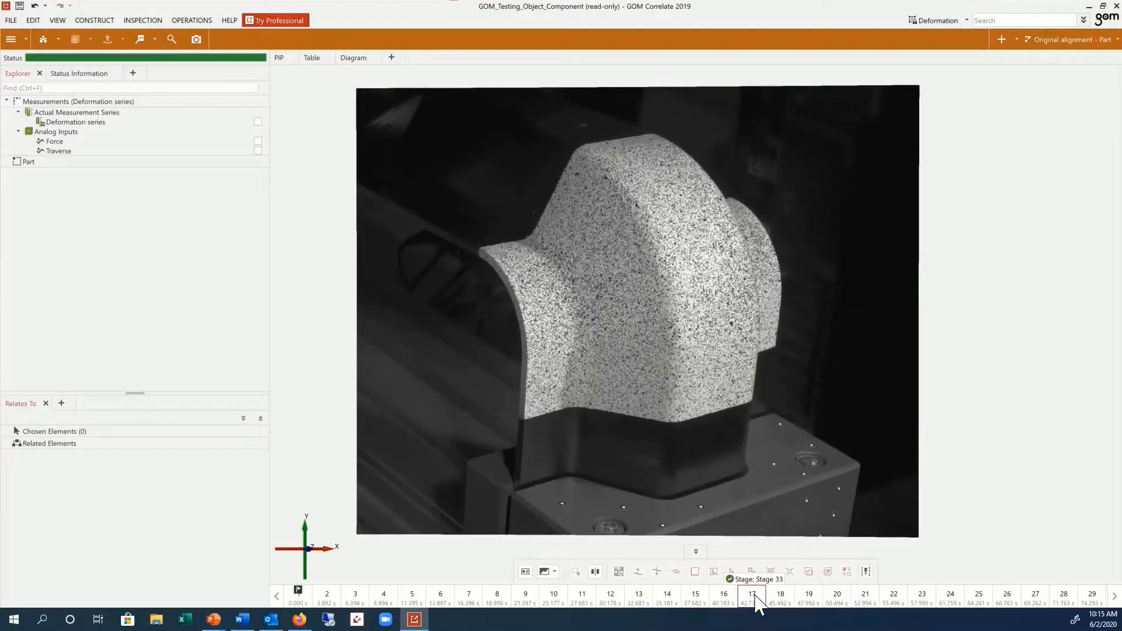
click(524, 596)
key(Left)
key(Left)
key(Left)
key(Left)
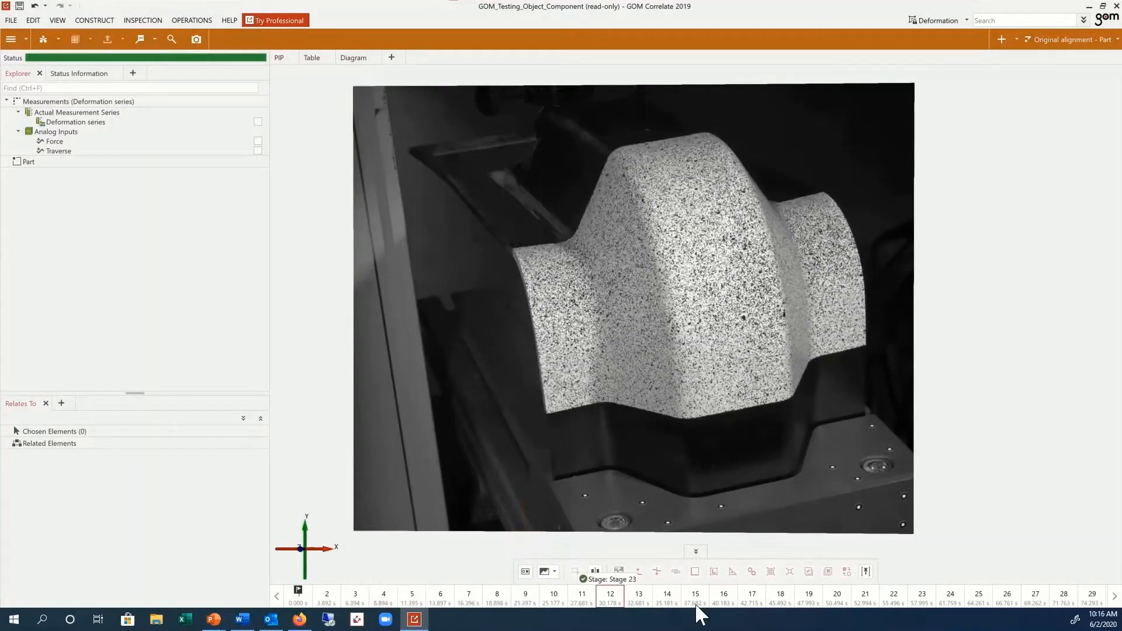
click(836, 595)
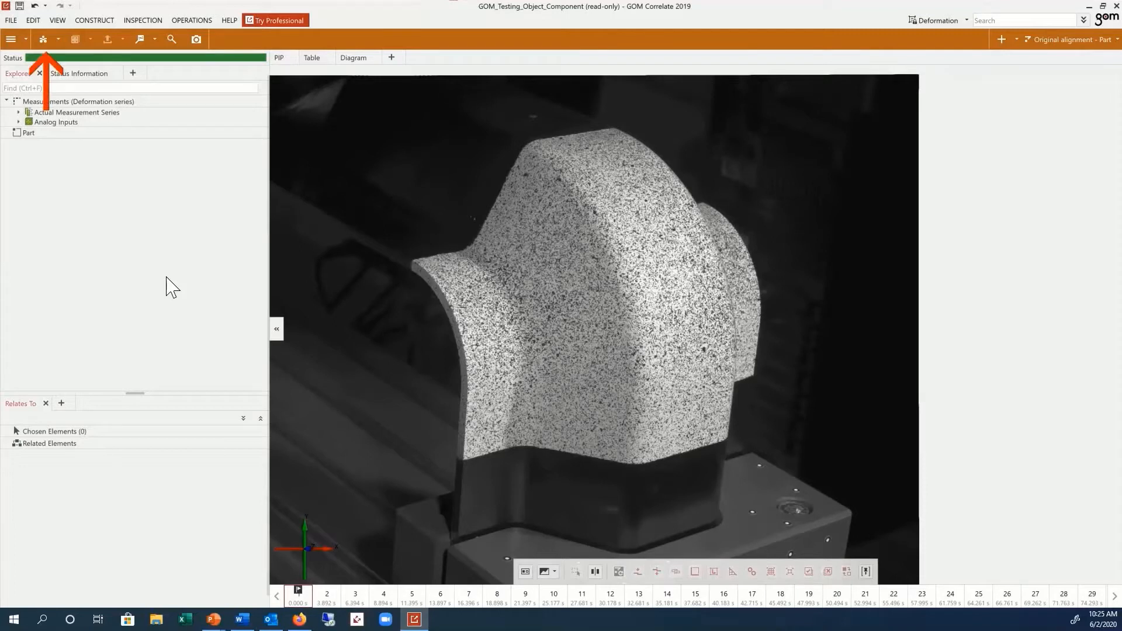
Start creating a surface component on the specimen and set its front side display color to blue
click(58, 39)
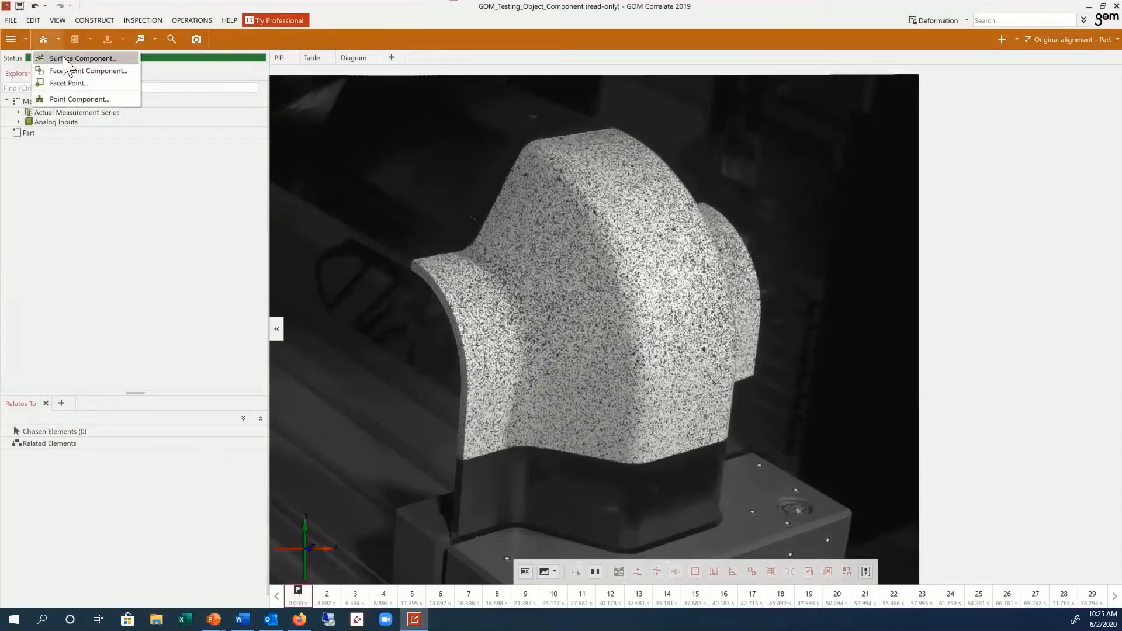
click(64, 58)
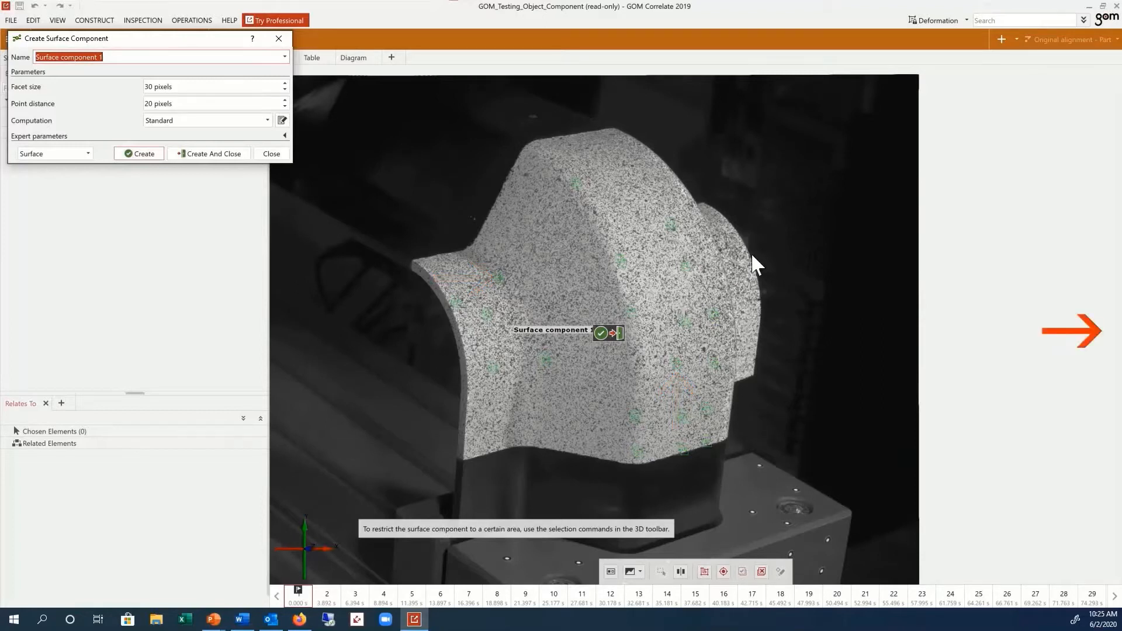
click(1113, 330)
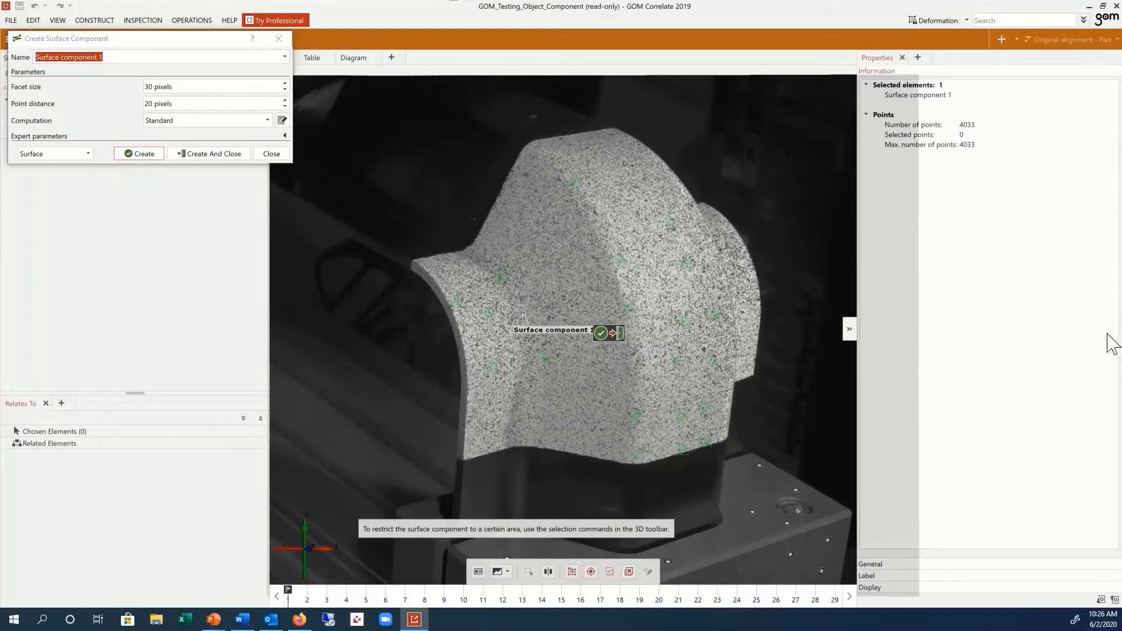
click(938, 588)
click(1091, 215)
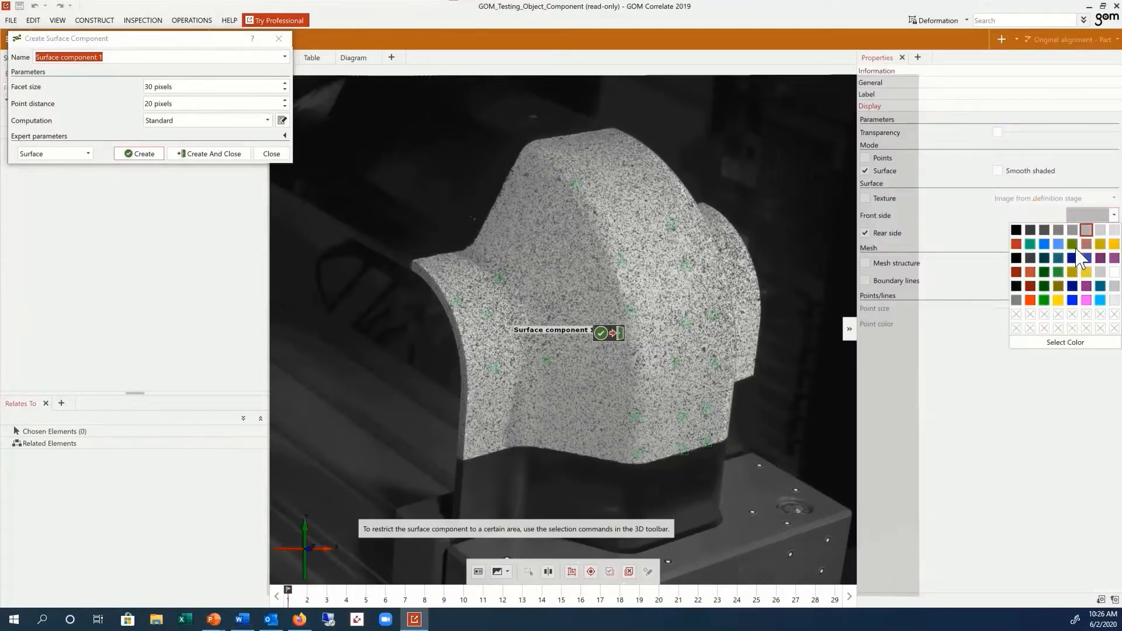
click(1072, 300)
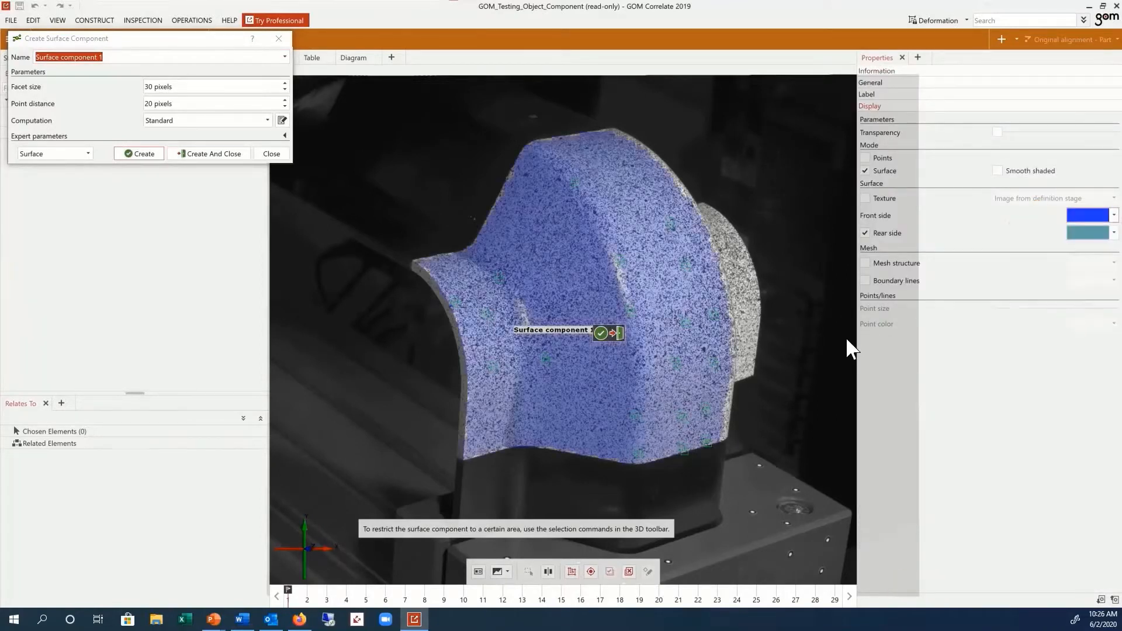
click(849, 331)
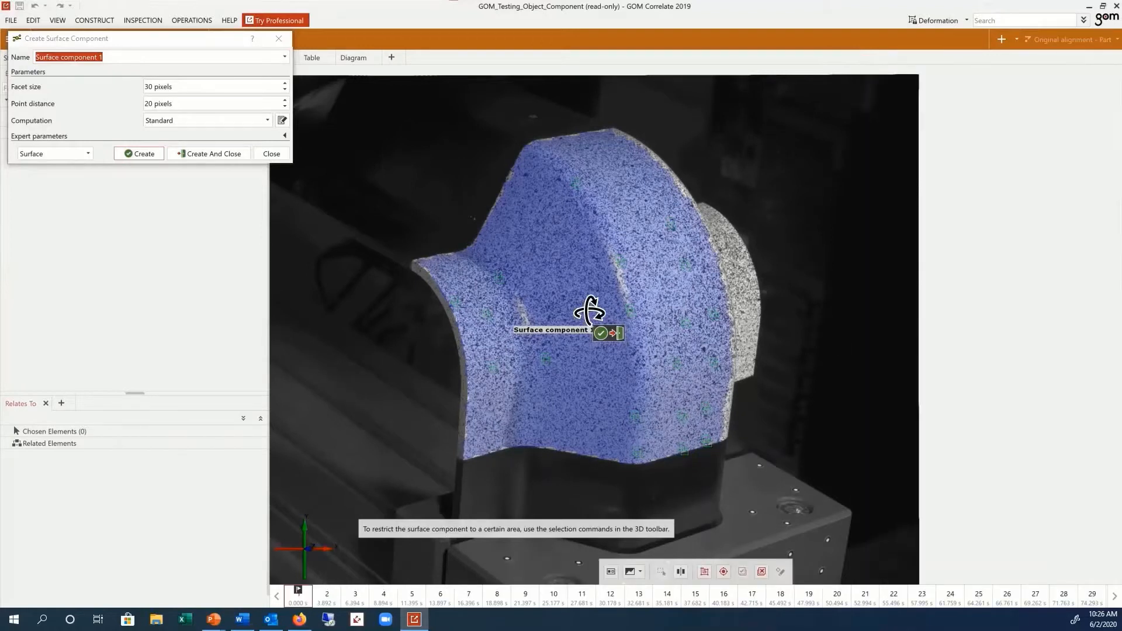
Turn image mapping back on and examine the surface component's facets and edges up close on the speckle pattern
mouse_move(589, 312)
mouse_down()
mouse_move(629, 303)
mouse_move(538, 308)
mouse_move(589, 315)
mouse_up()
click(639, 572)
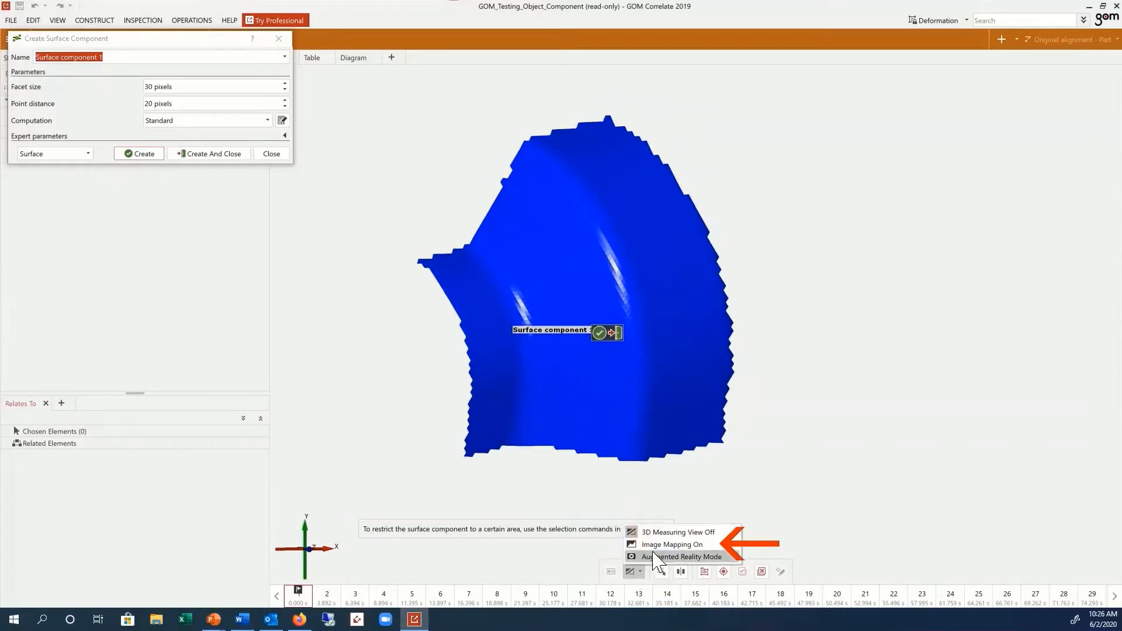
click(660, 544)
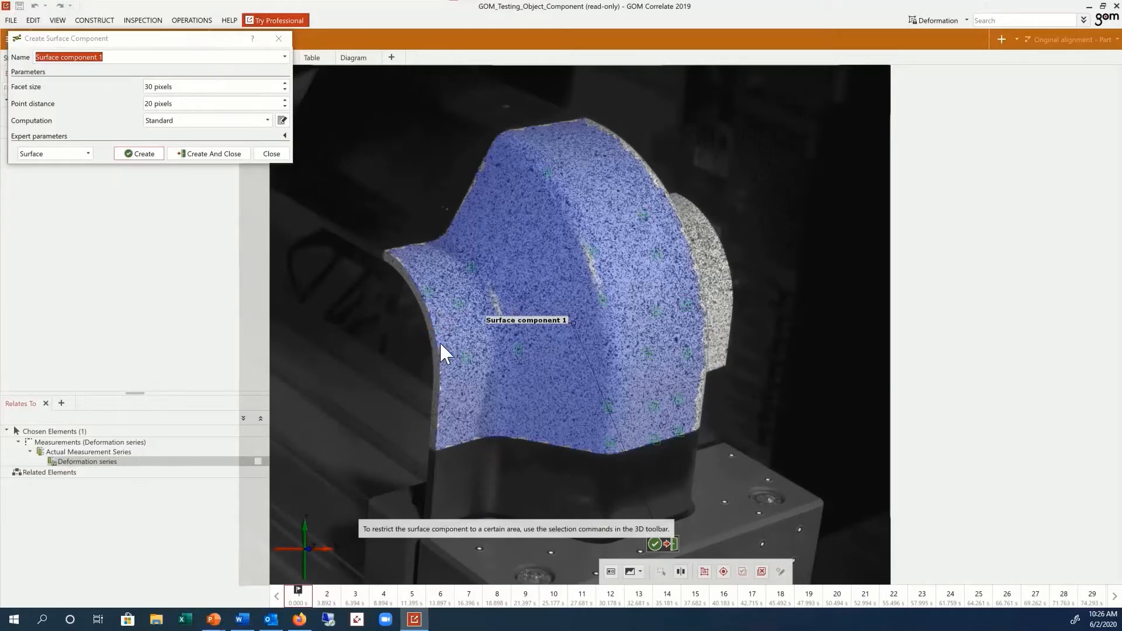
scroll(440, 343, up, 3)
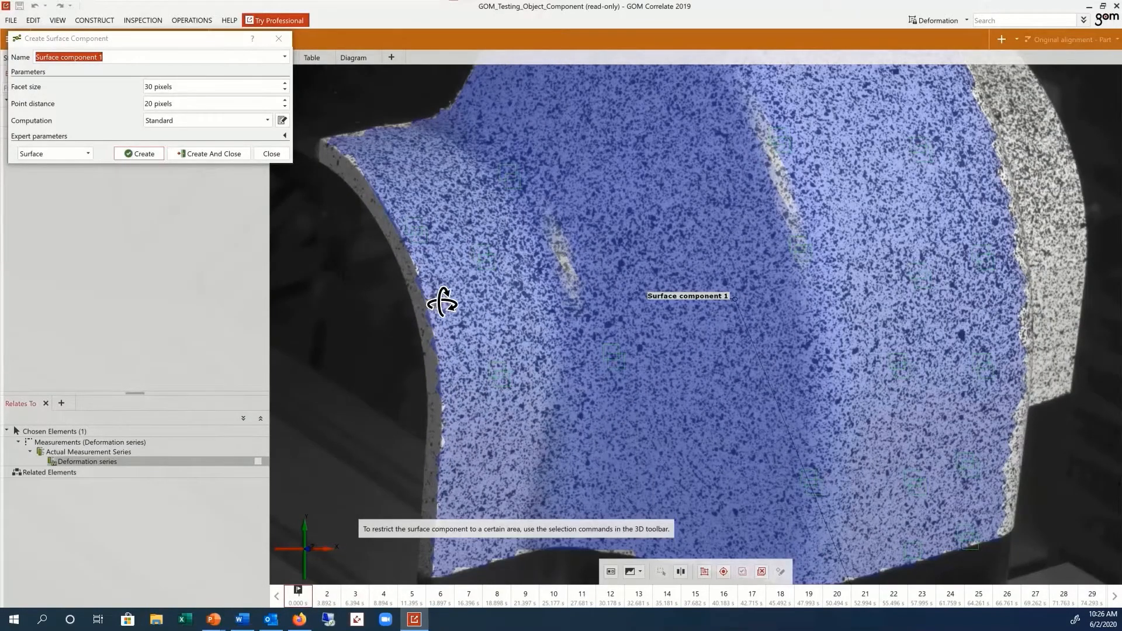
right_drag(436, 290, 526, 316)
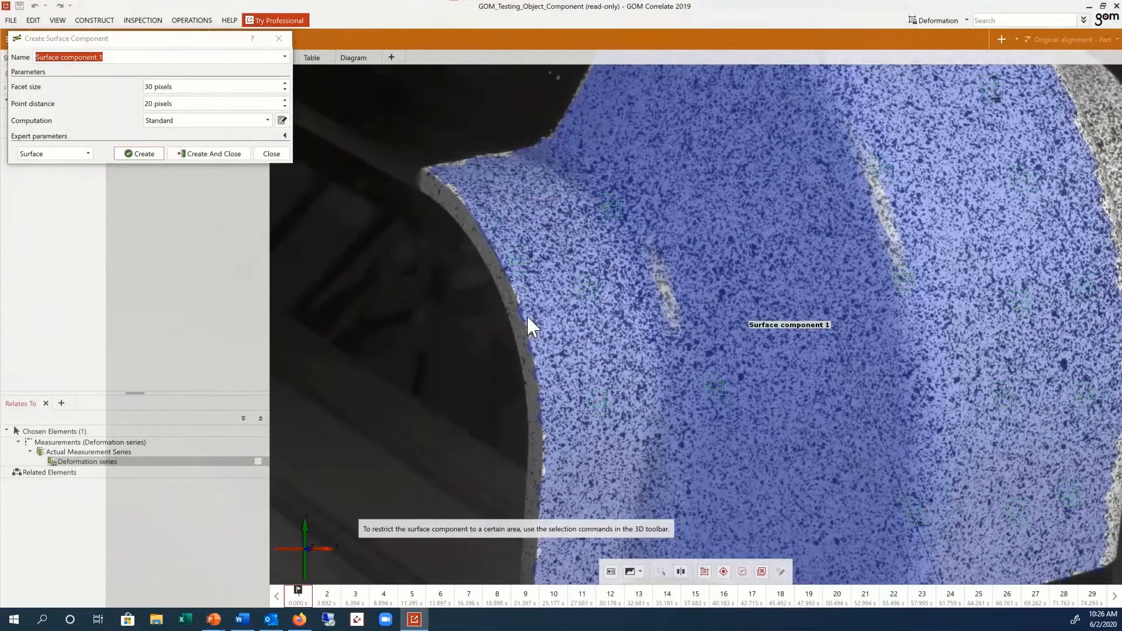
scroll(735, 388, up, 5)
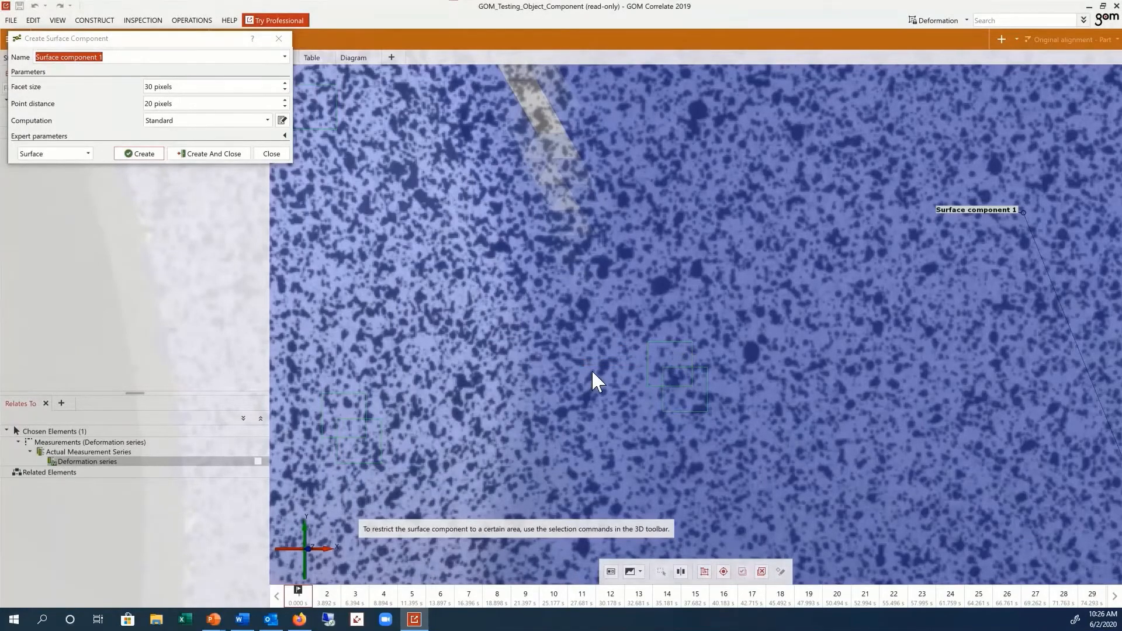
scroll(592, 373, down, 5)
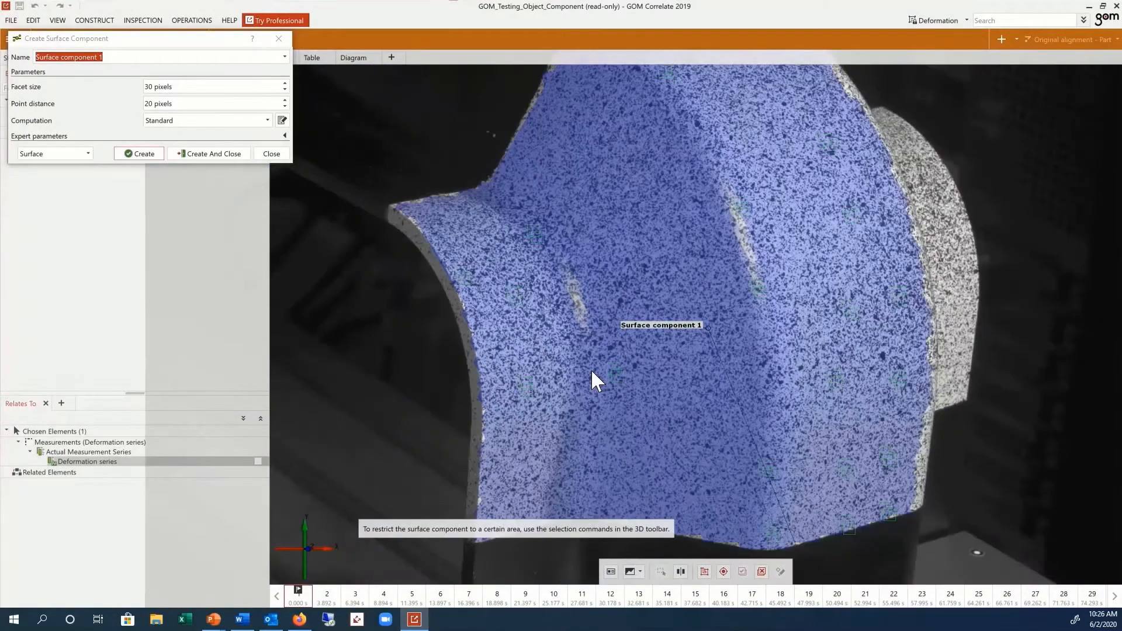
drag(591, 369, 566, 363)
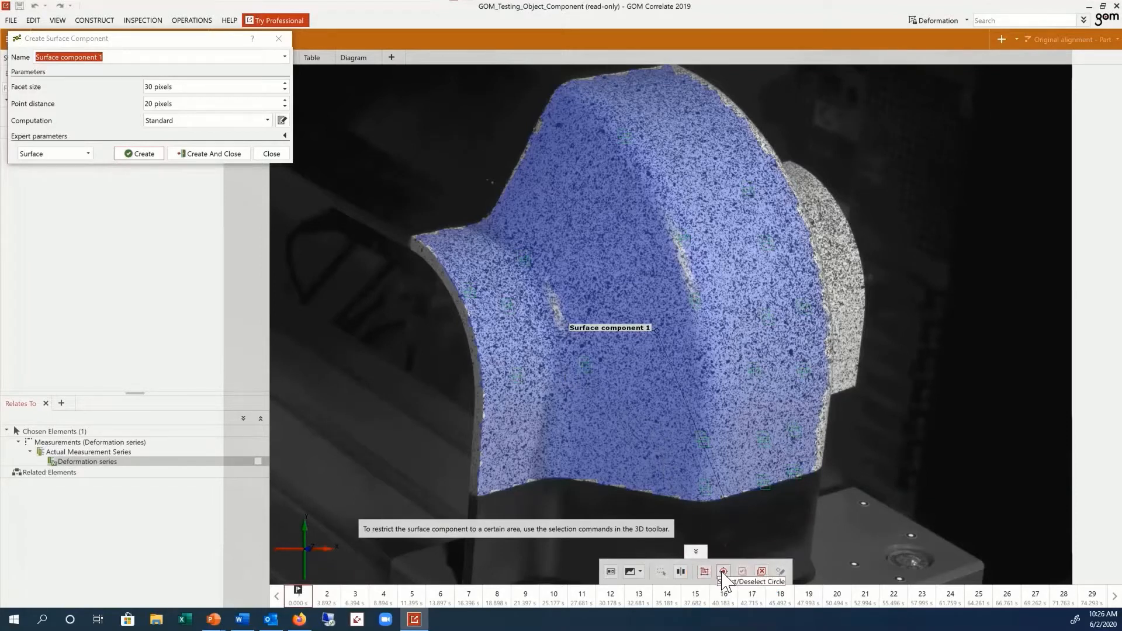
Restrict the surface component with a polygon selection traced slightly inside the outer edges of the speckled front area
right_click(839, 275)
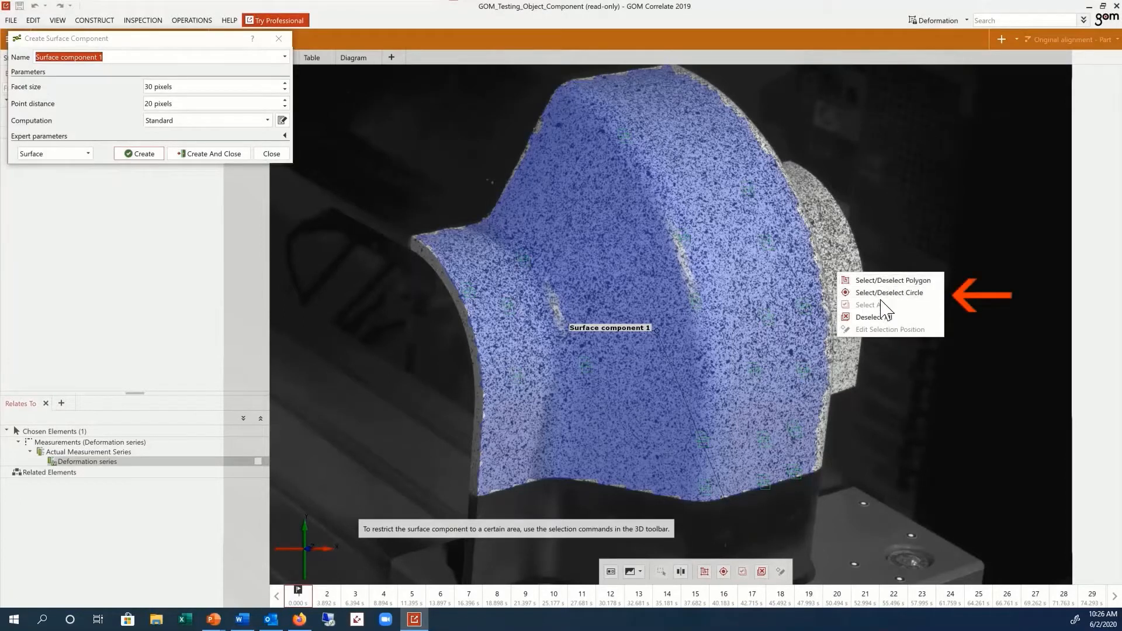
click(858, 281)
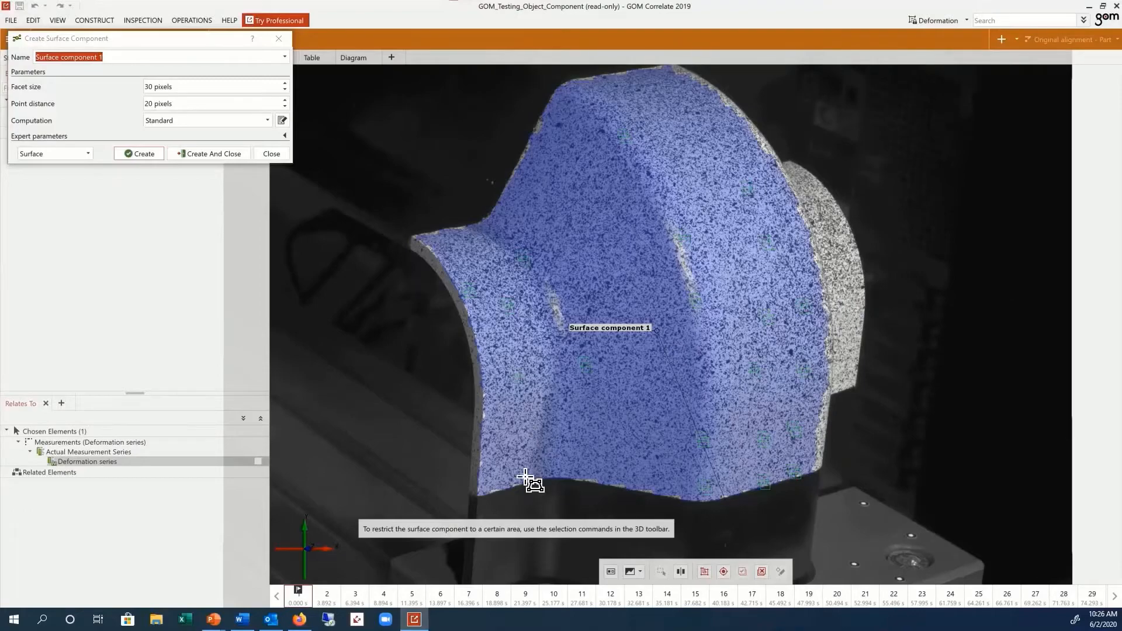
scroll(530, 488, up, 5)
middle_drag(1040, 359, 952, 474)
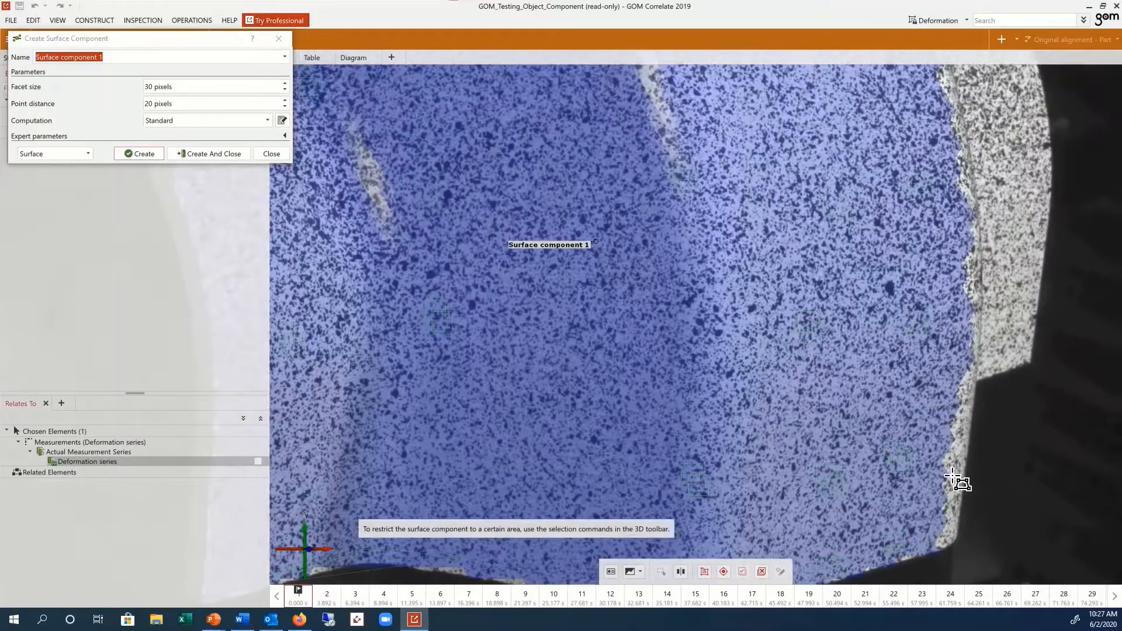
middle_drag(936, 80, 926, 432)
middle_drag(725, 76, 814, 192)
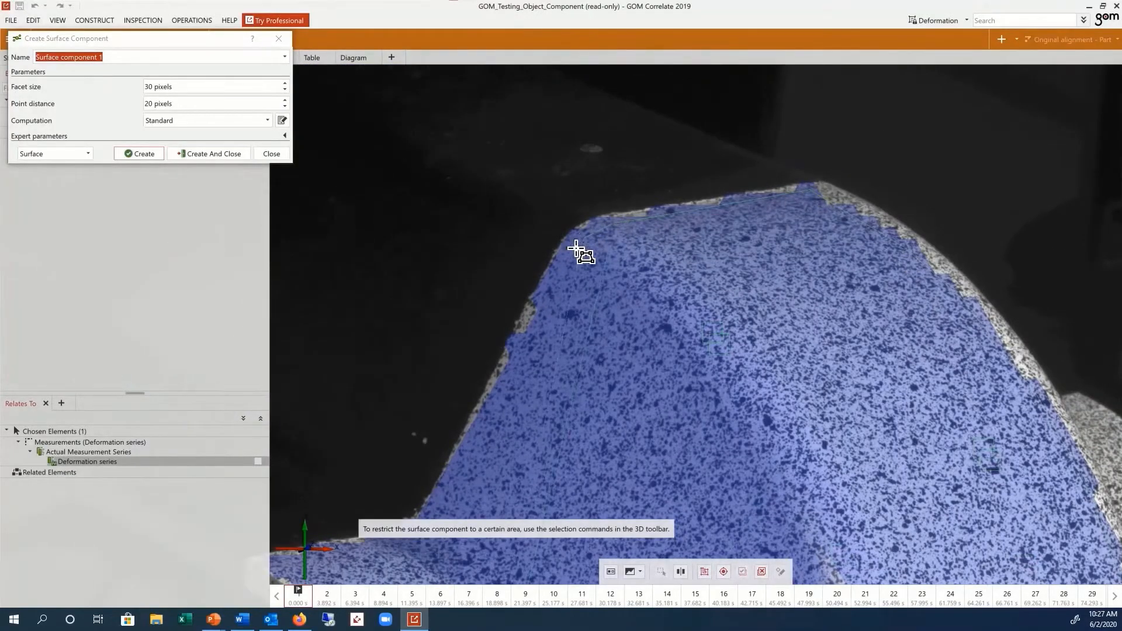
click(575, 248)
middle_drag(574, 248, 675, 97)
click(525, 370)
click(505, 382)
click(369, 409)
middle_drag(368, 409, 360, 197)
middle_drag(500, 445, 521, 226)
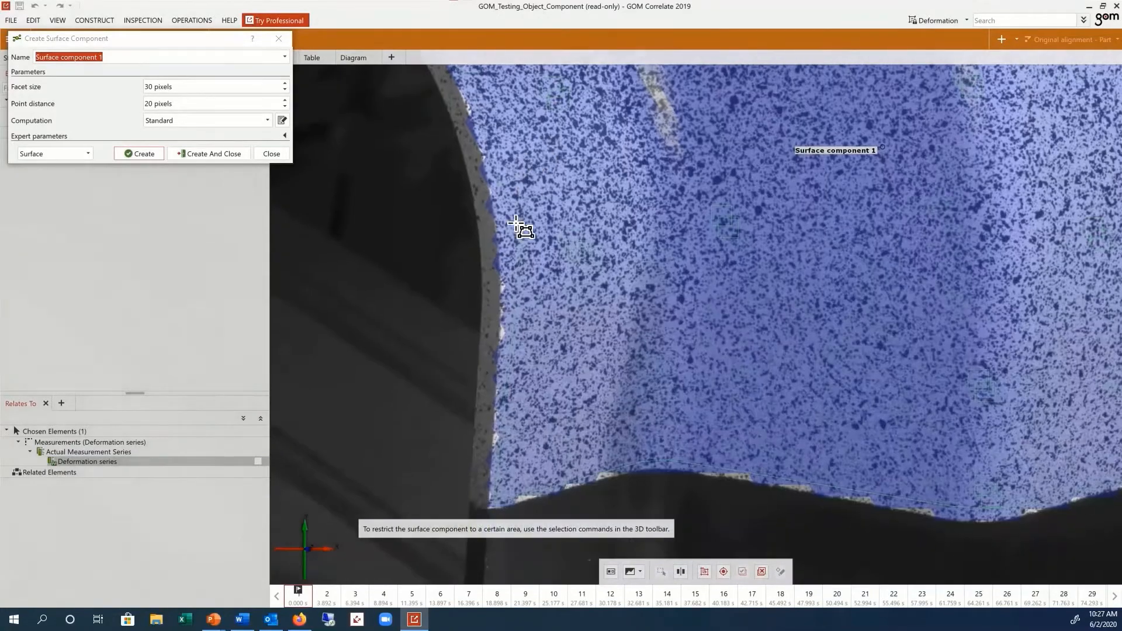
click(506, 308)
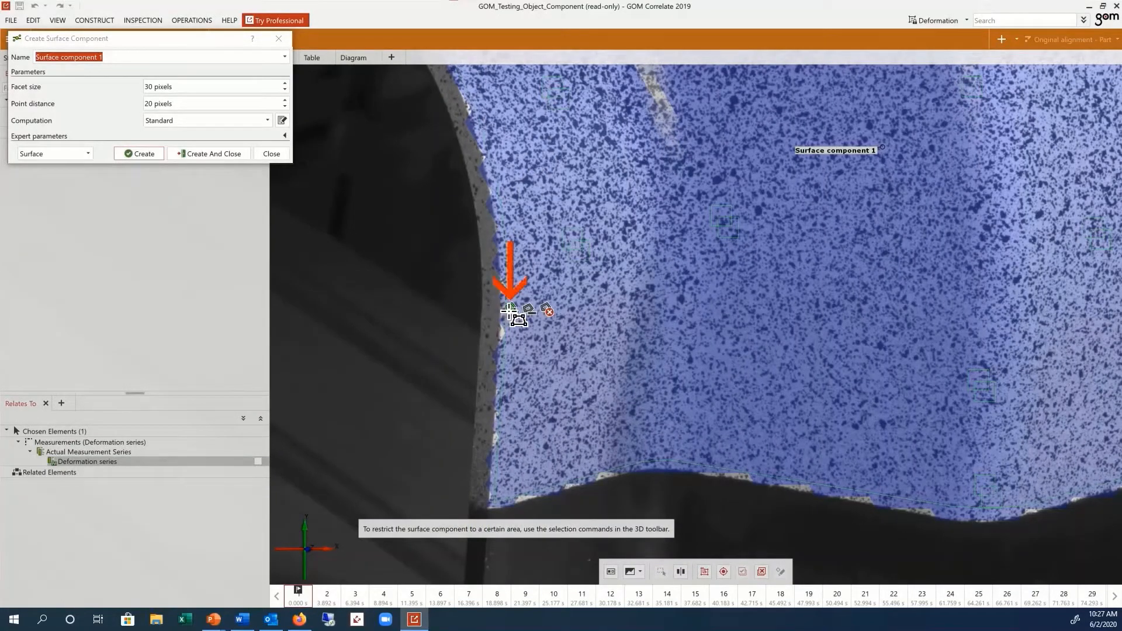
click(510, 309)
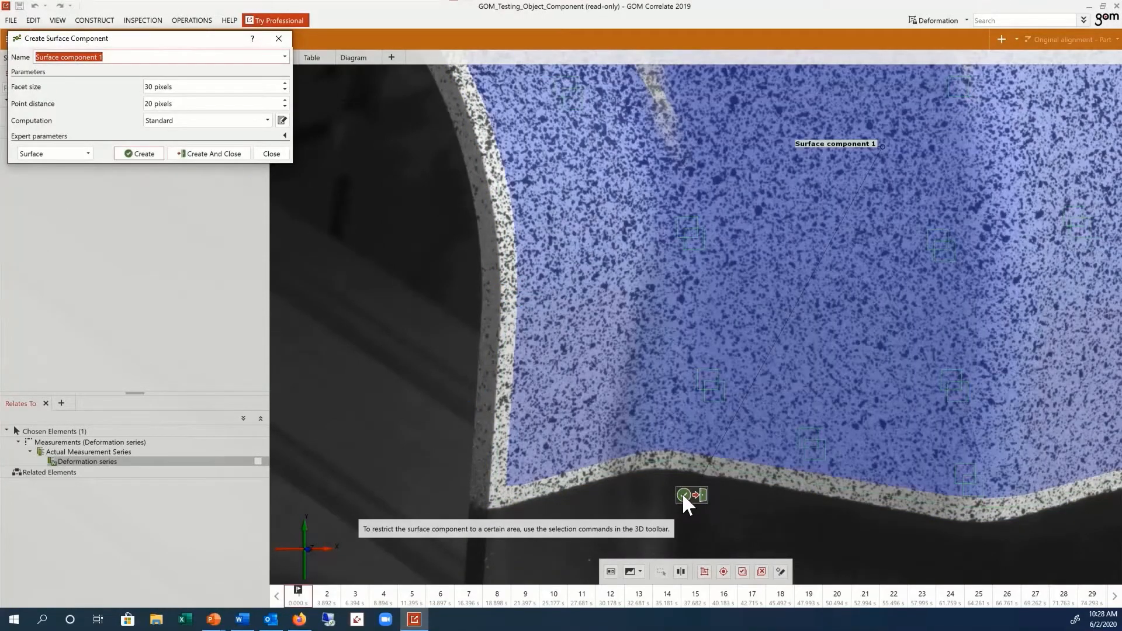
Restore the image-mapped view and create the surface component with a 30-pixel facet size and 20-pixel point distance
scroll(682, 493, down, 3)
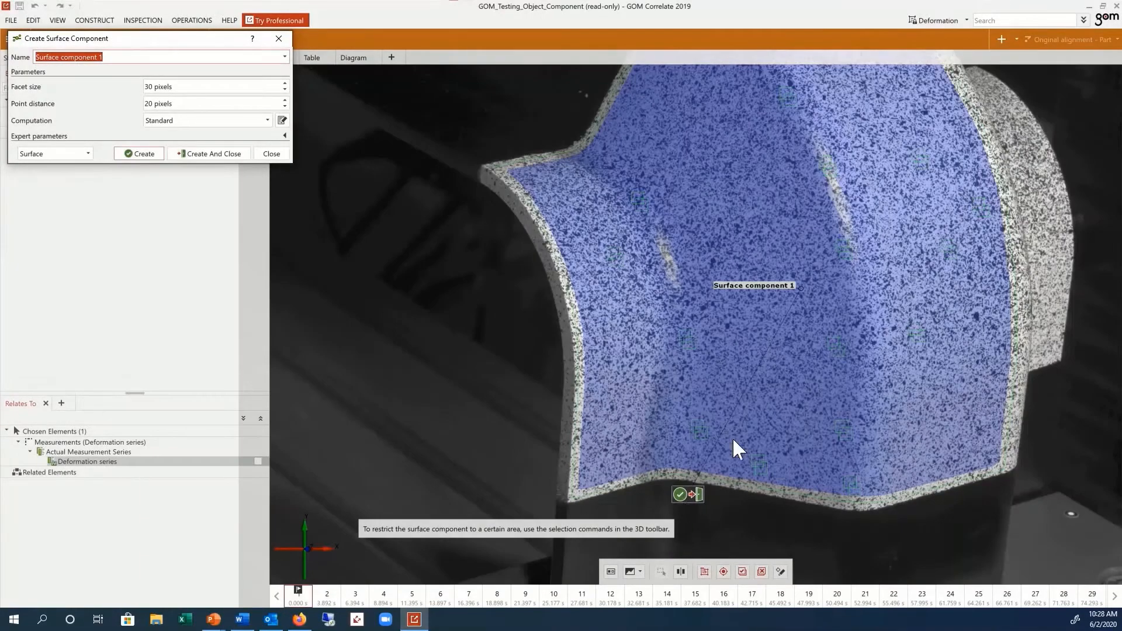
drag(741, 445, 695, 430)
scroll(721, 447, down, 2)
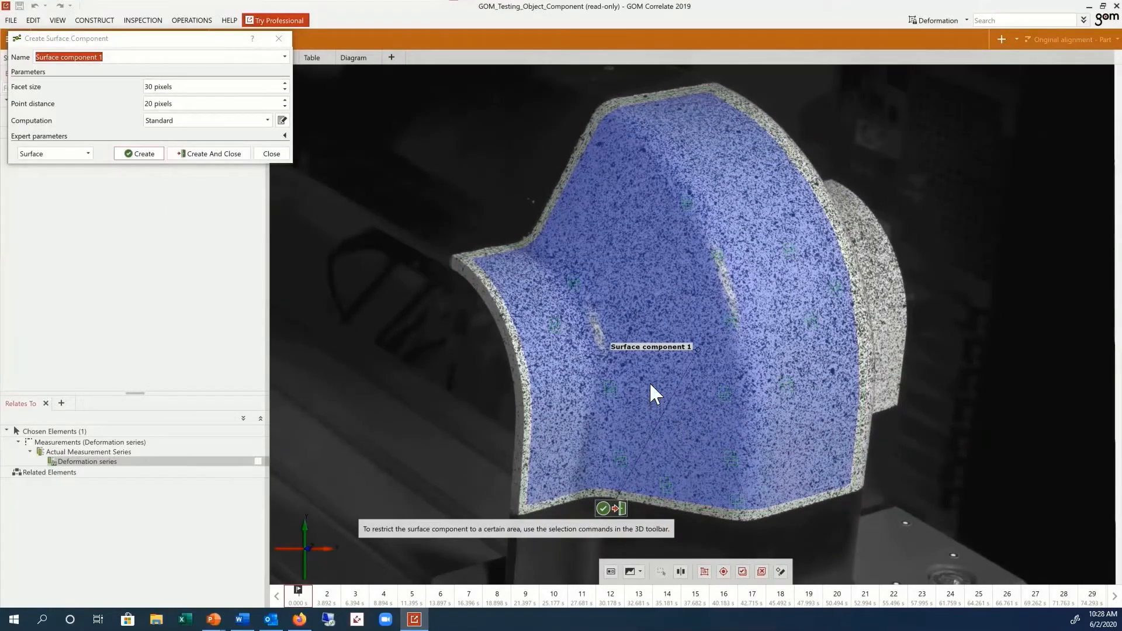
drag(646, 380, 640, 414)
click(634, 572)
click(637, 536)
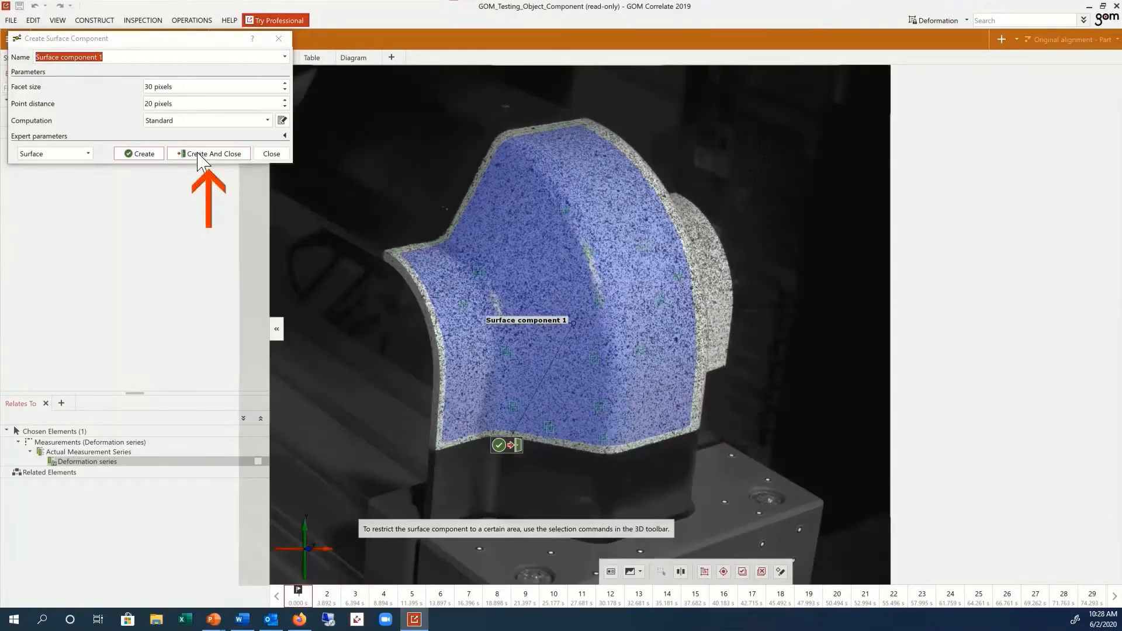
click(199, 153)
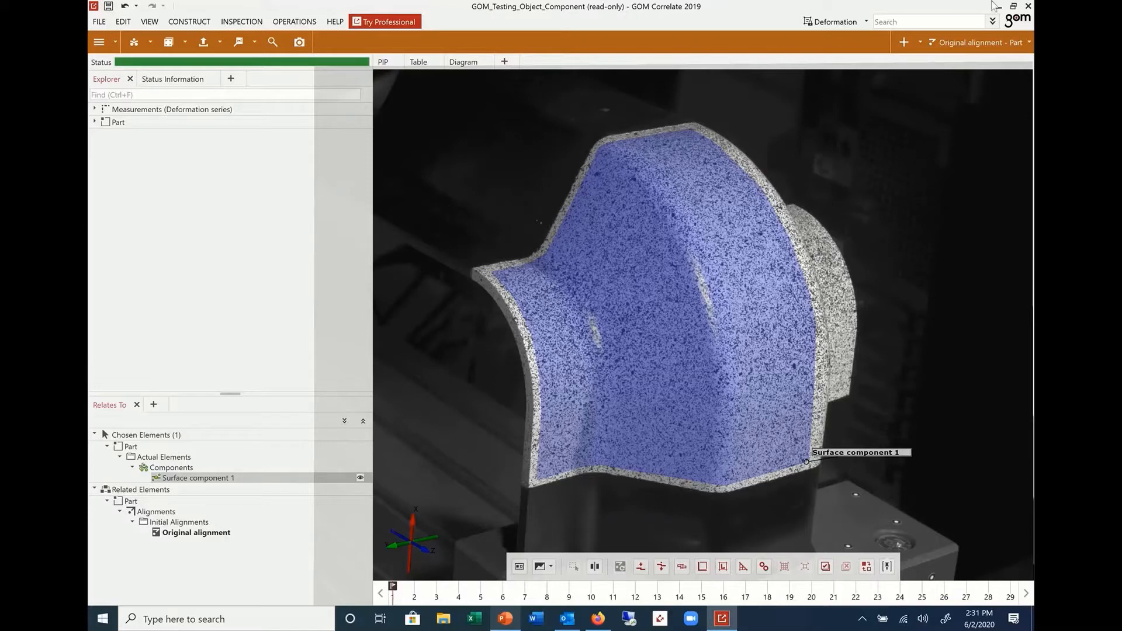
Import the Part_colon STL file from the desktop into the existing part as a CAD body in mm, ignoring color
click(1013, 7)
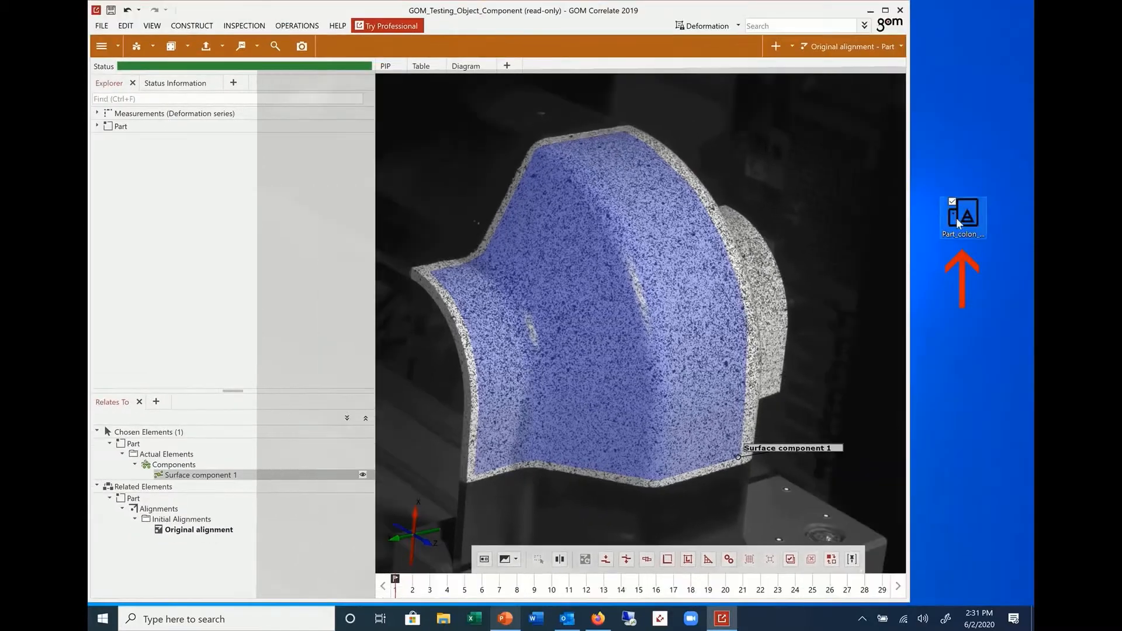
drag(958, 223, 662, 232)
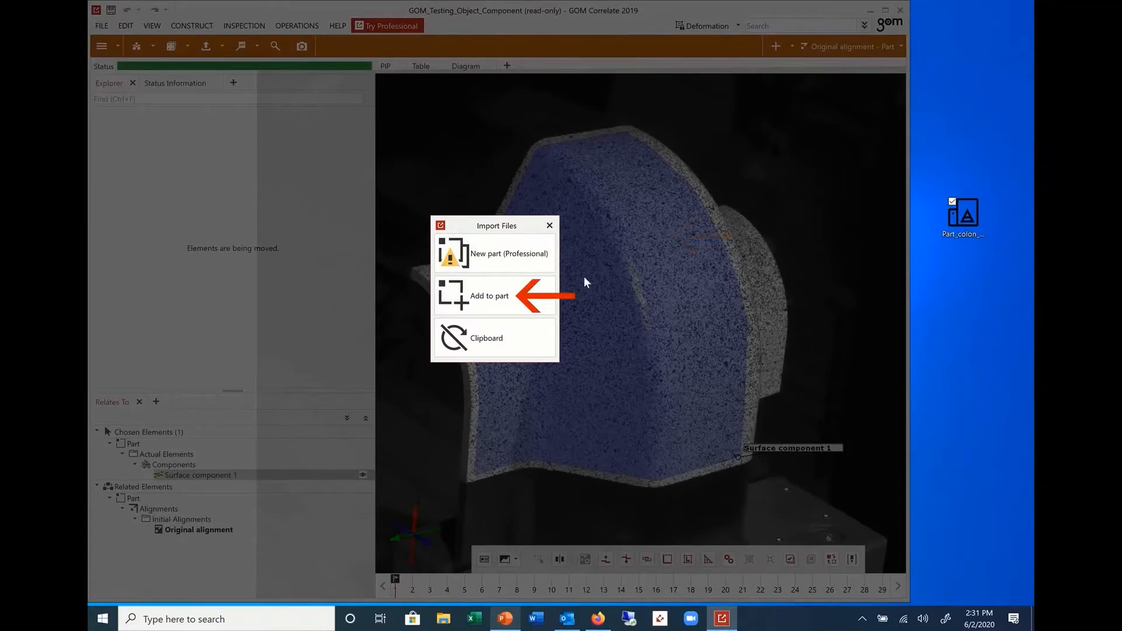
click(522, 294)
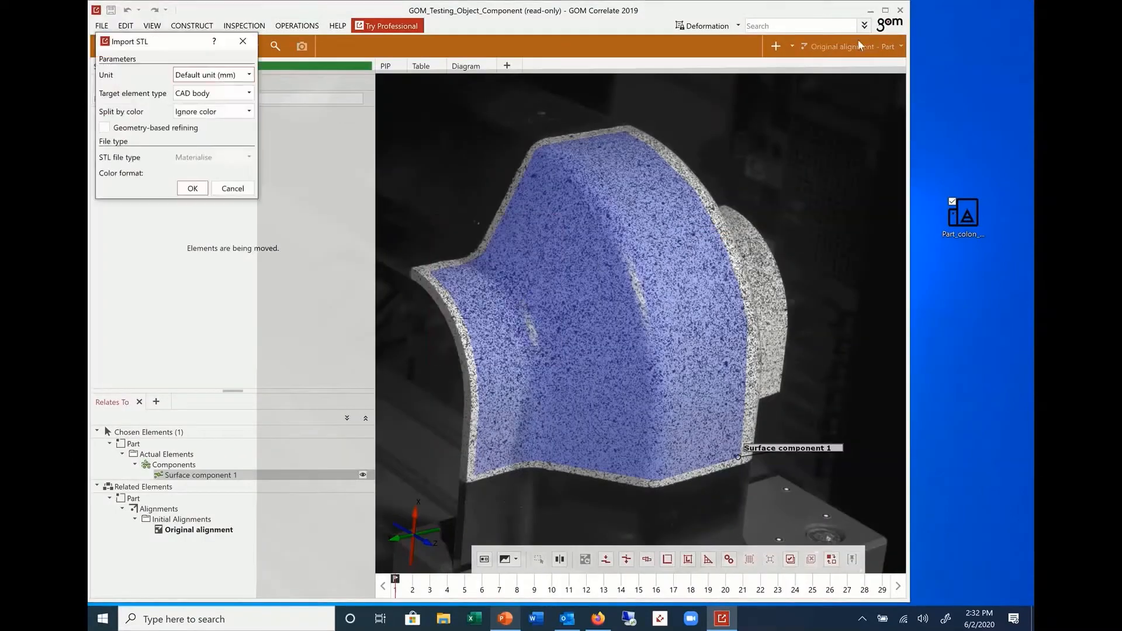
click(885, 10)
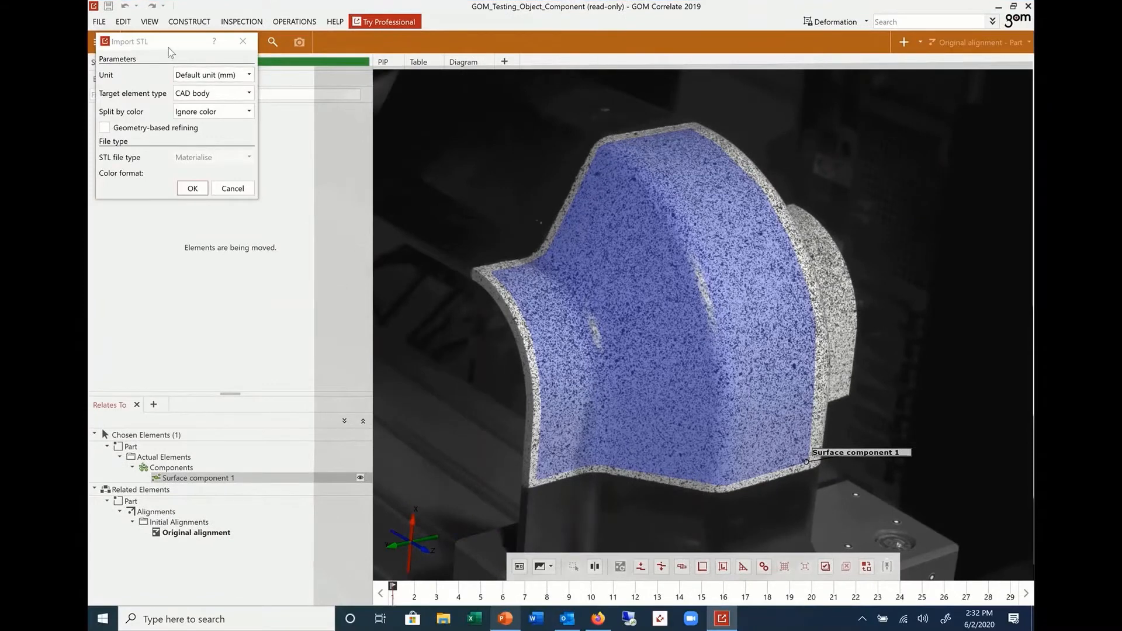
drag(169, 53, 231, 303)
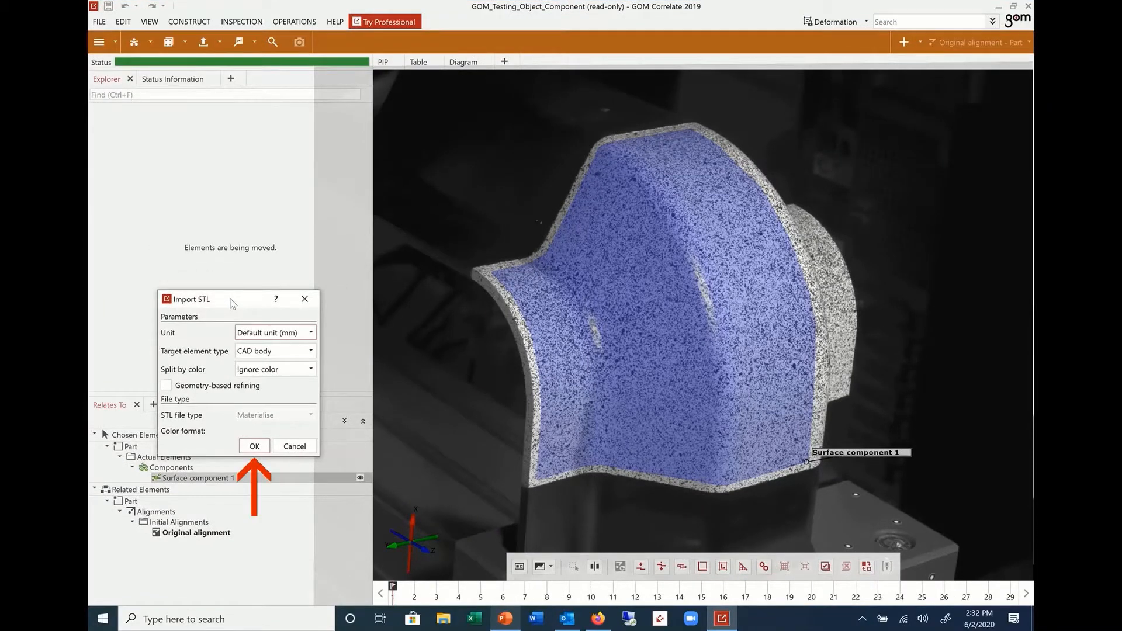
click(254, 447)
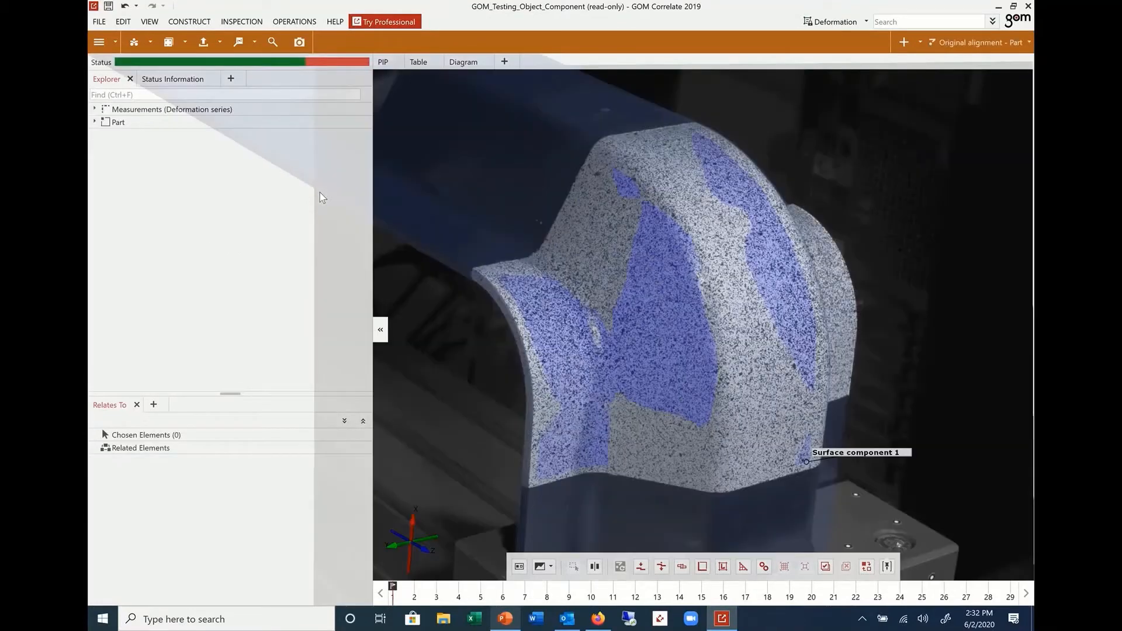
Expand the part's actual elements down to its components and show only Surface component 1 in the 3D view
drag(573, 243, 612, 257)
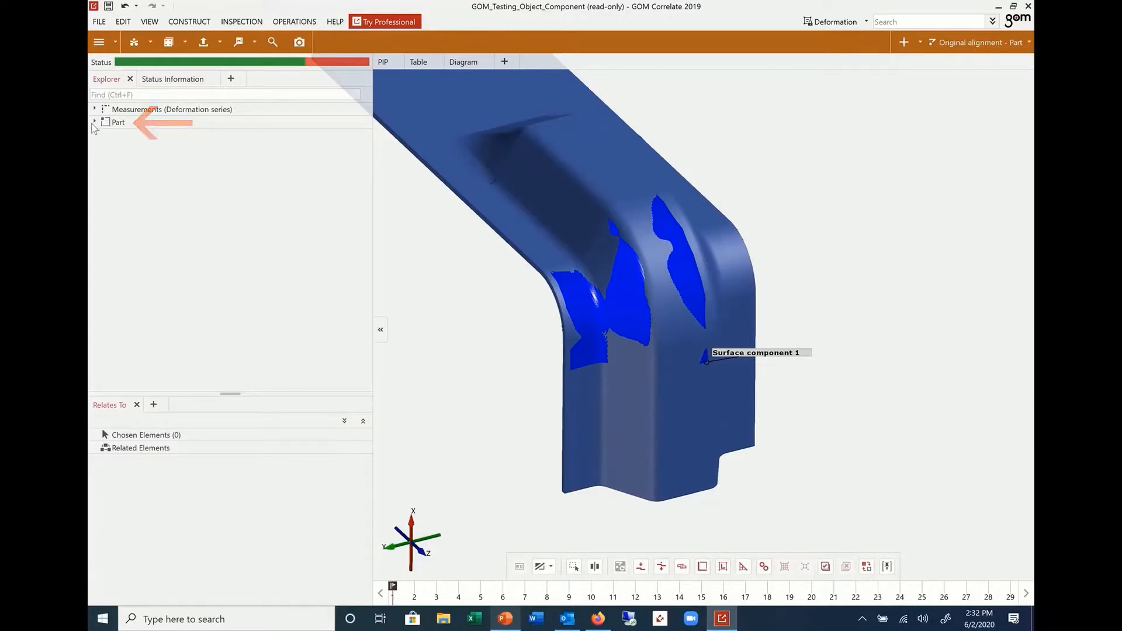
click(95, 122)
click(107, 145)
click(120, 155)
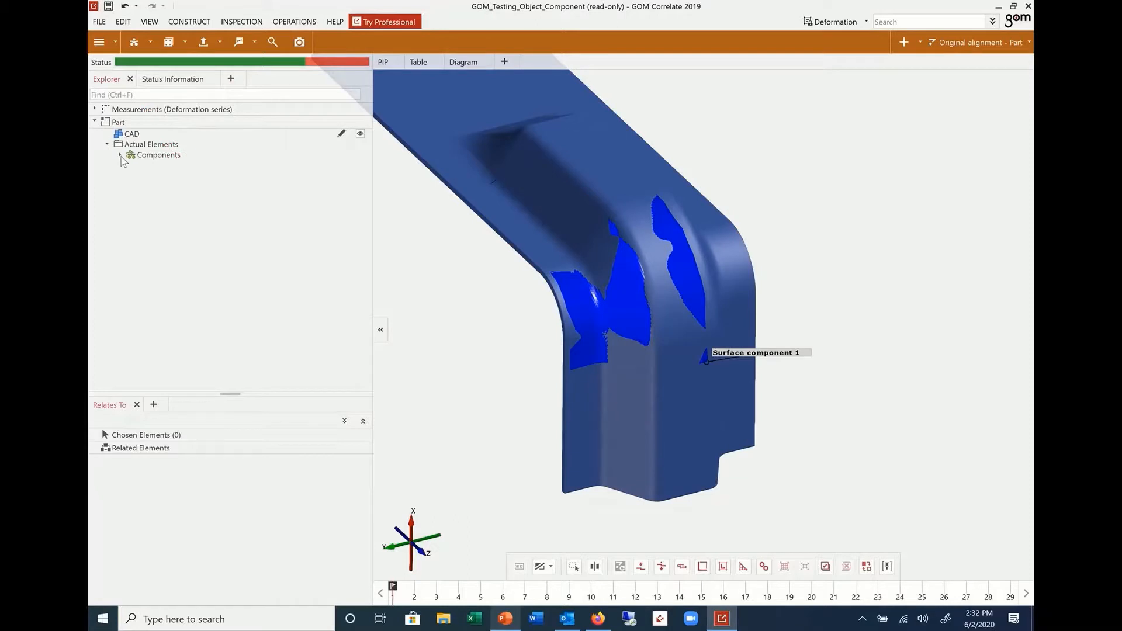
drag(176, 165, 475, 314)
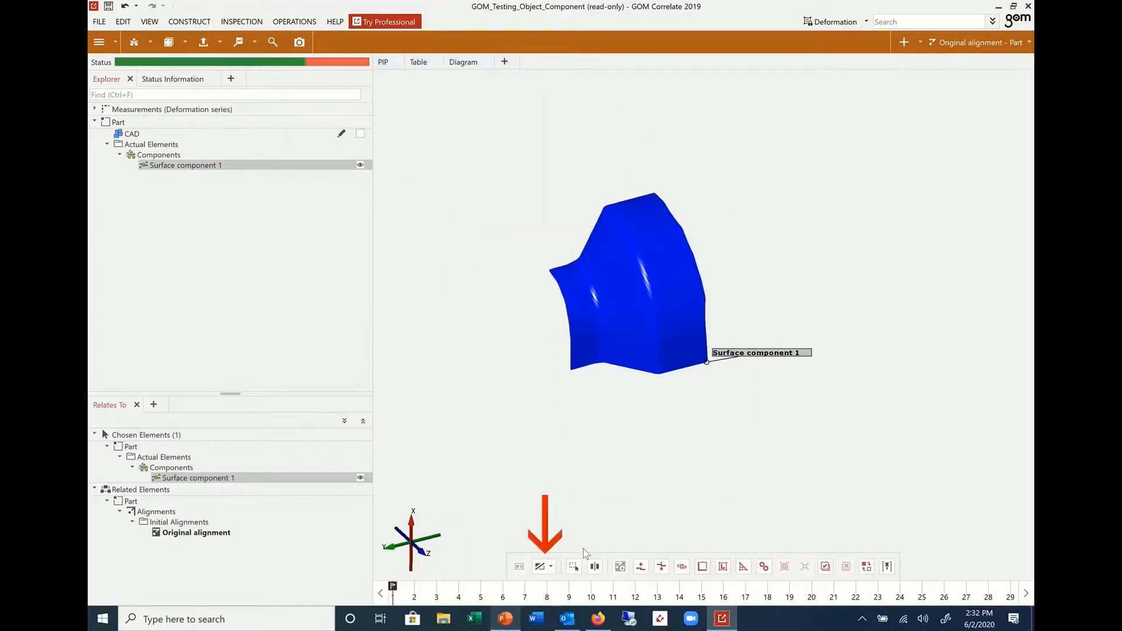
Turn image mapping back on so the surface component overlays the specimen's camera image
click(540, 567)
click(562, 534)
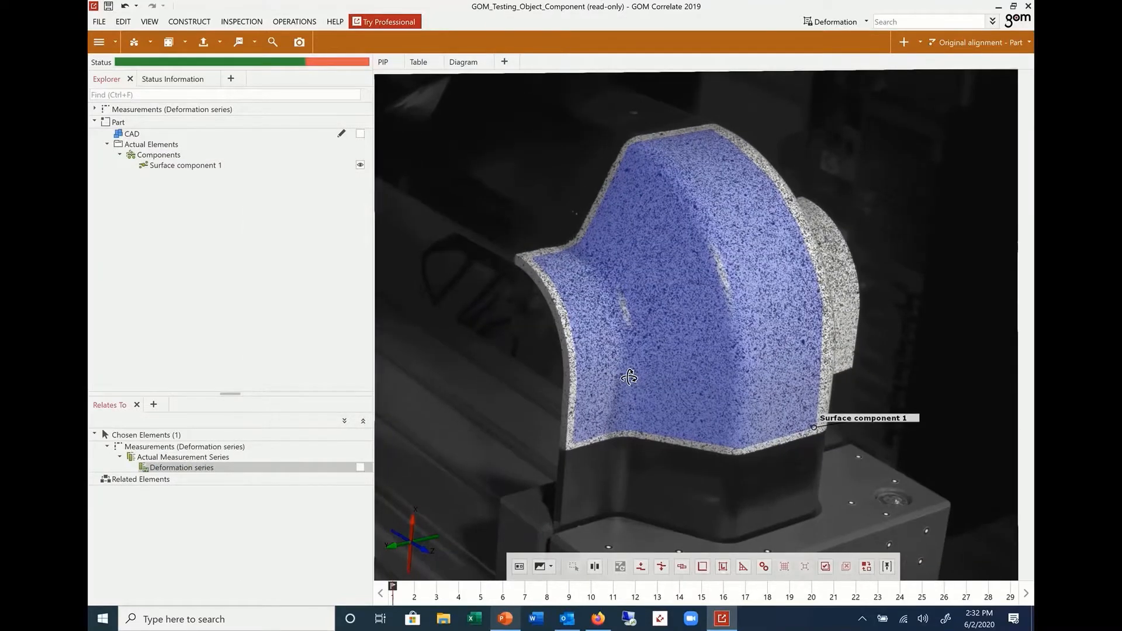
right_drag(629, 377, 606, 370)
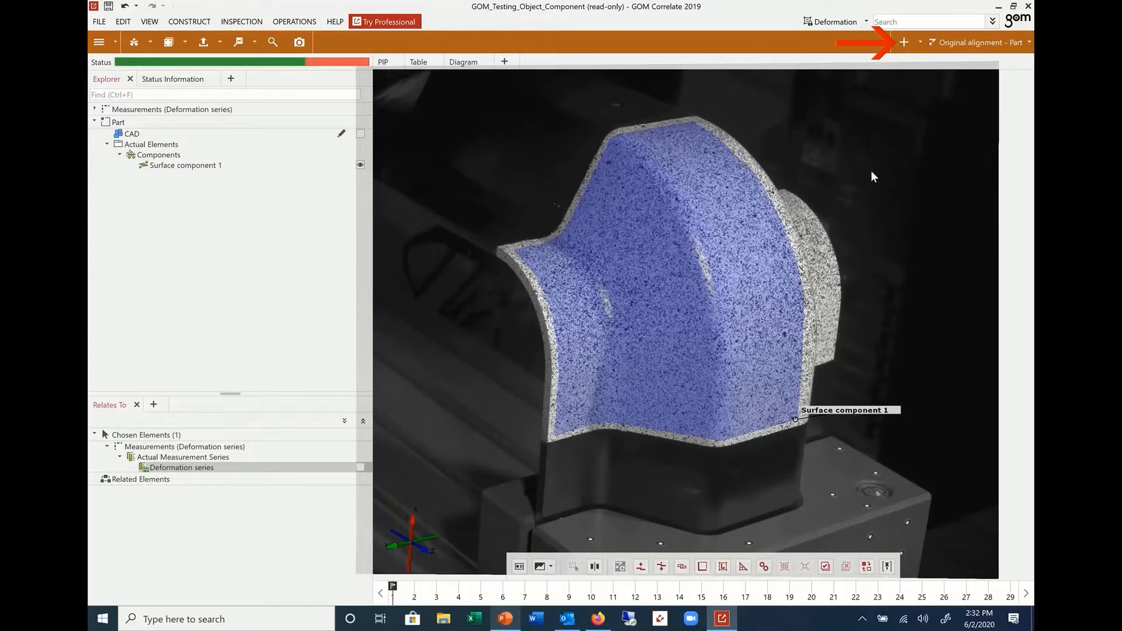
Start a 3-Point Alignment as the initial alignment and display the CAD body in a picture-in-picture view
click(914, 46)
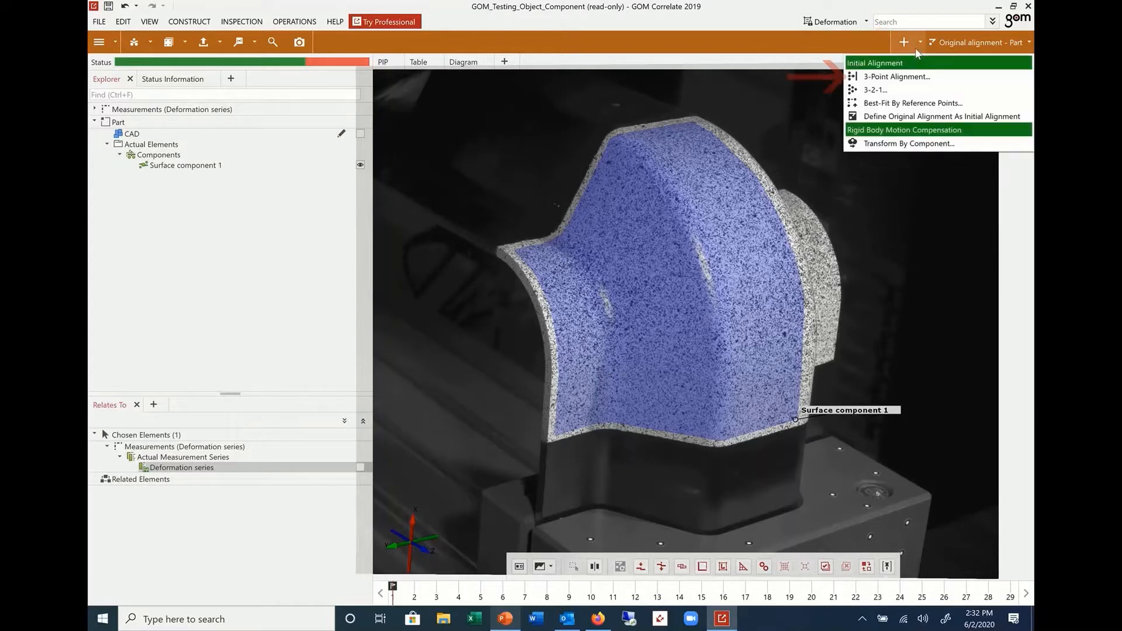
click(909, 78)
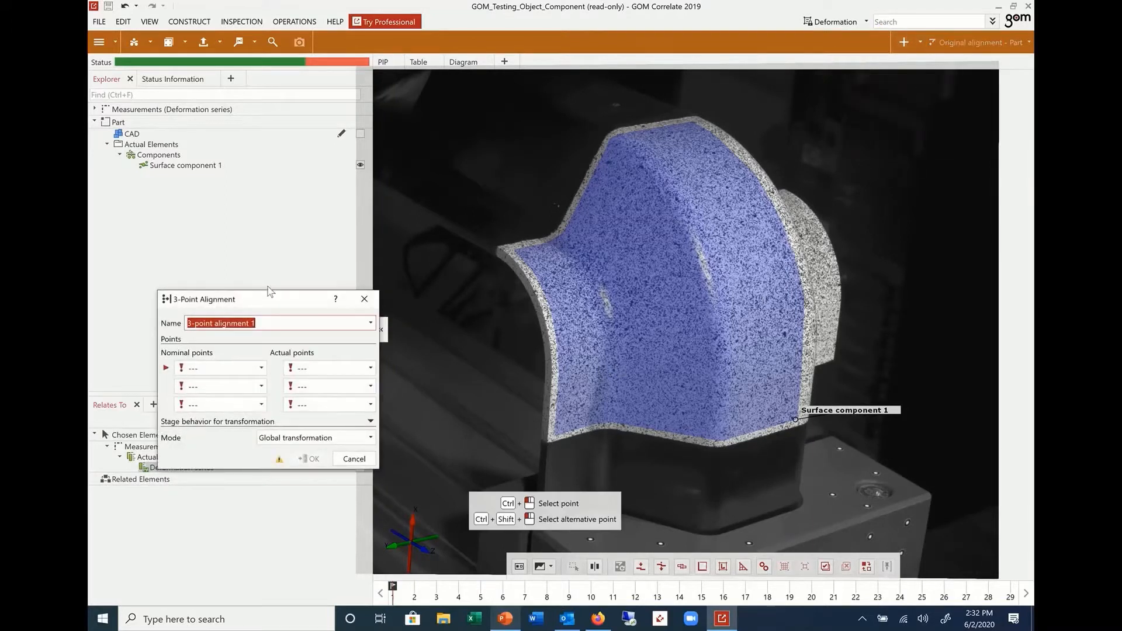
drag(281, 305, 257, 306)
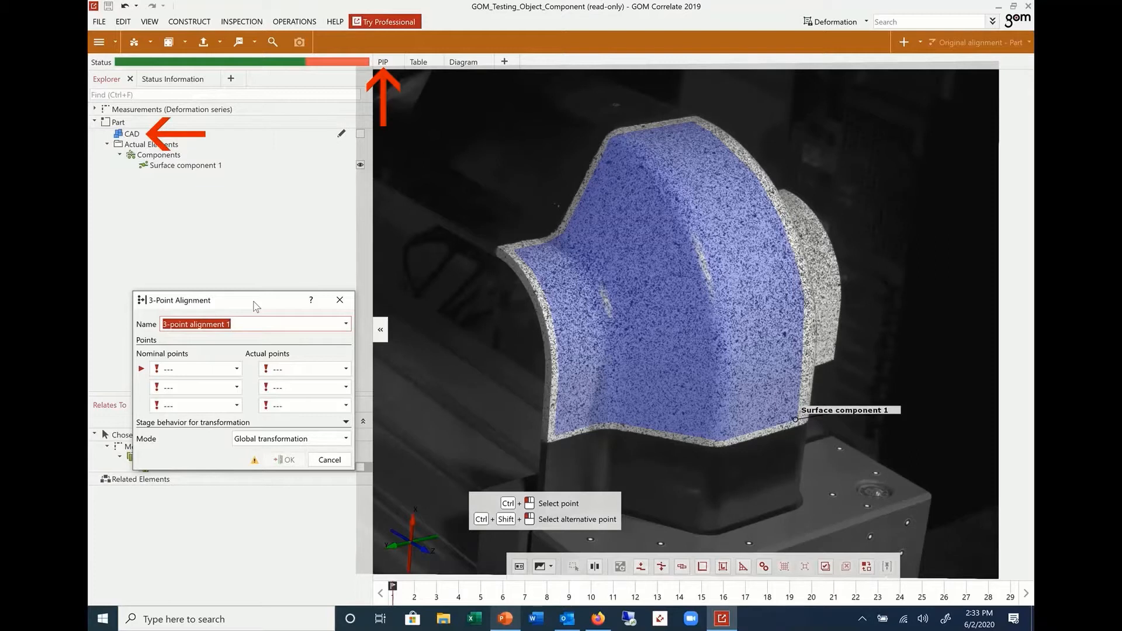
click(383, 63)
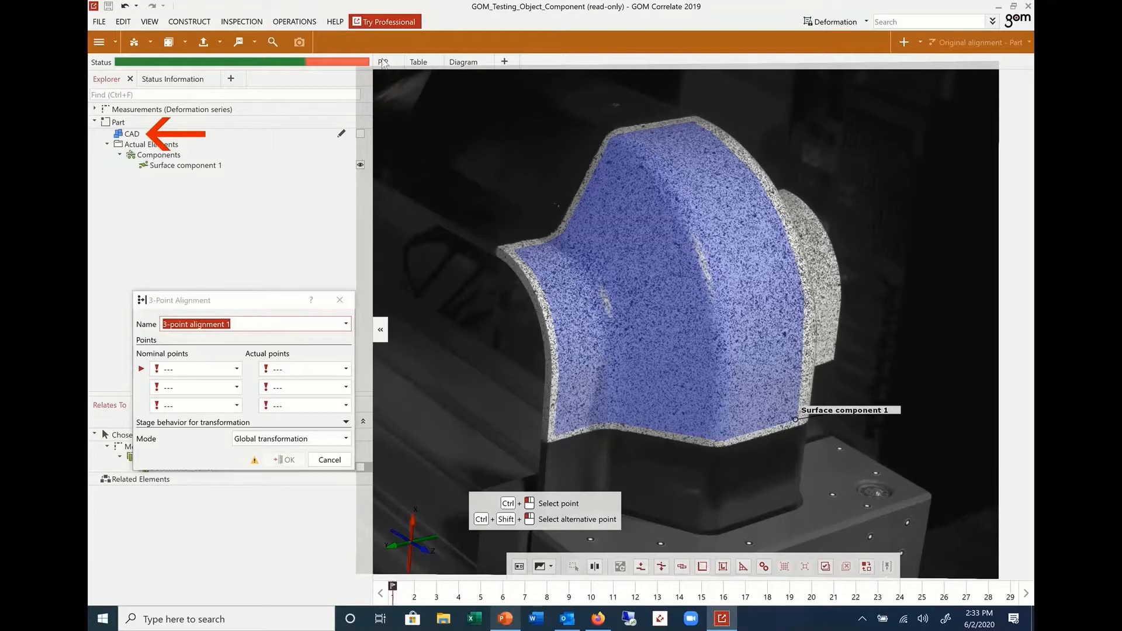
drag(140, 138, 485, 188)
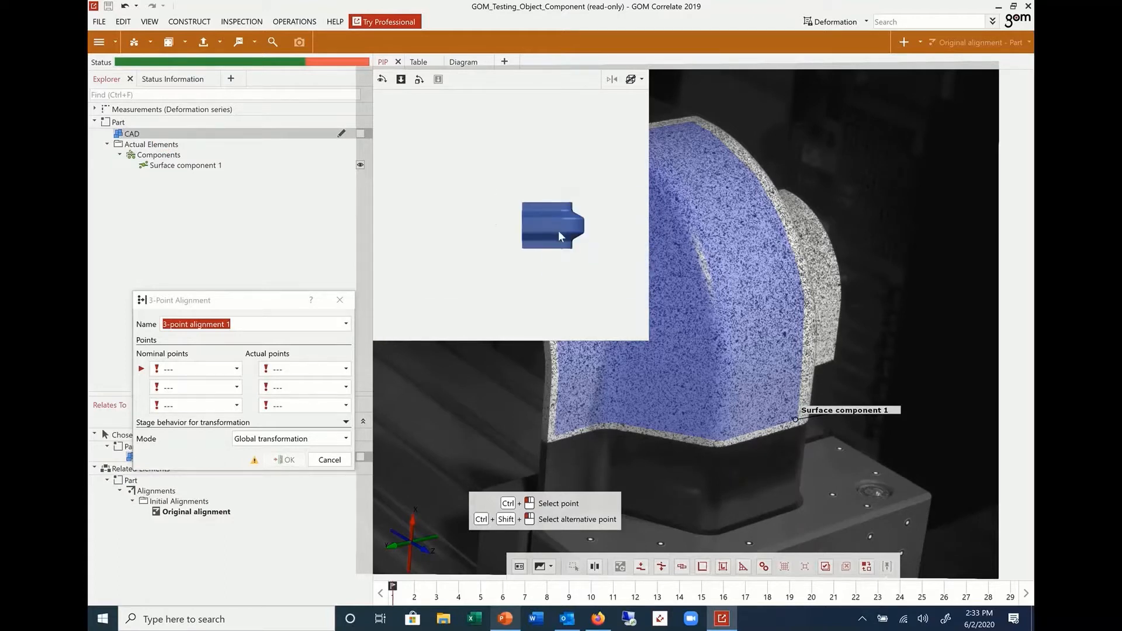
right_drag(563, 225, 548, 225)
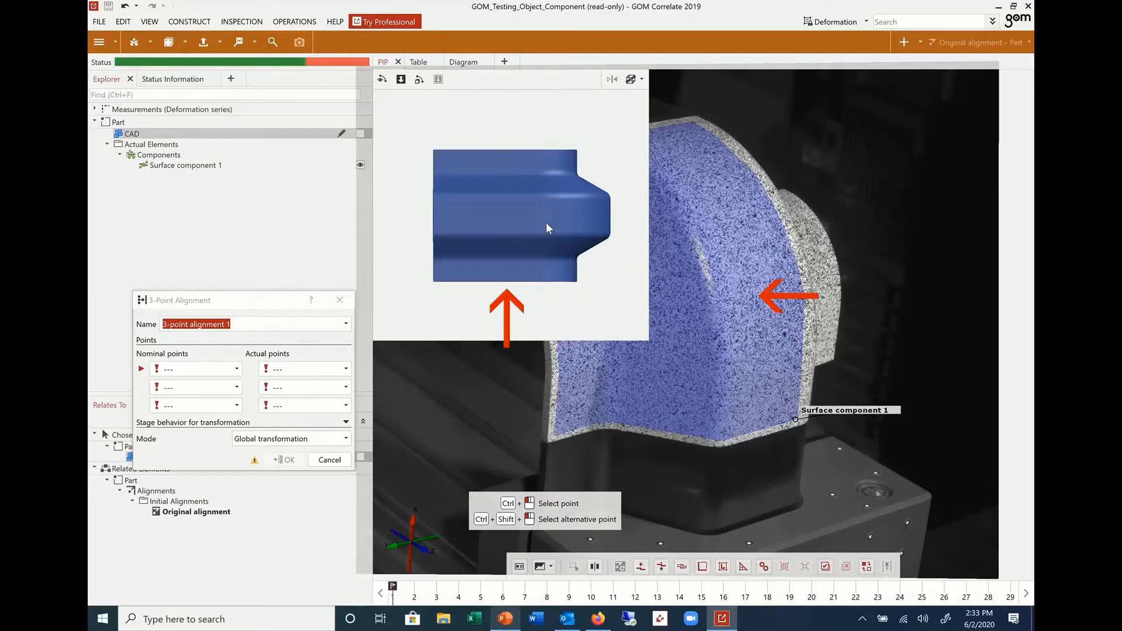
Pick the first nominal point on the CAD's inner curved flange and the matching actual point on the surface component
drag(545, 222, 529, 245)
drag(849, 253, 591, 248)
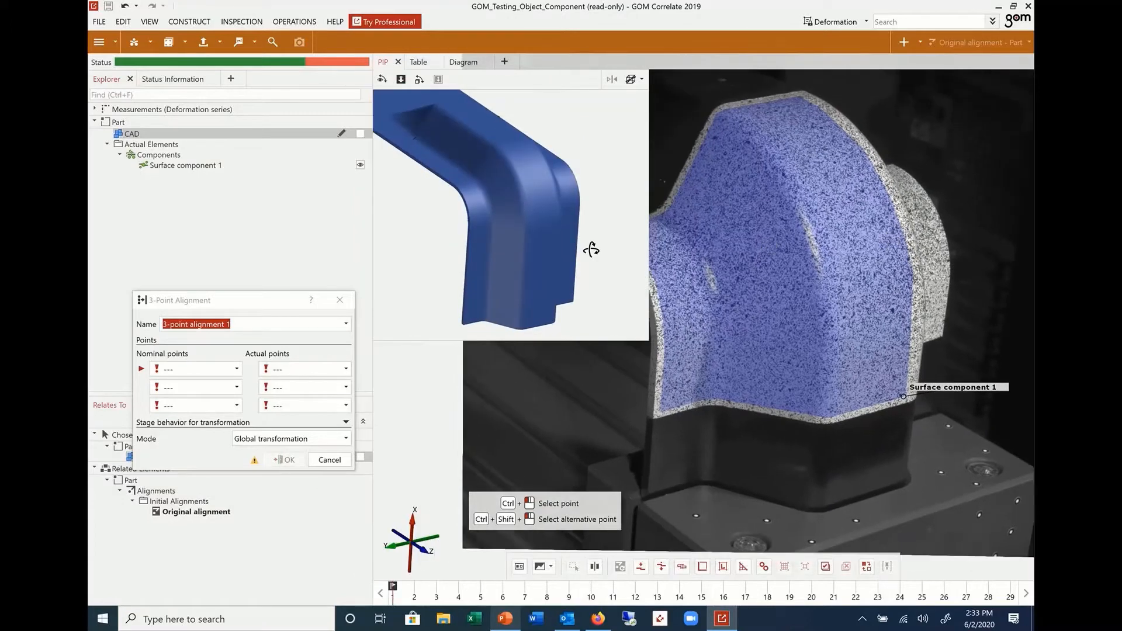
scroll(535, 243, up, 5)
middle_drag(524, 227, 529, 275)
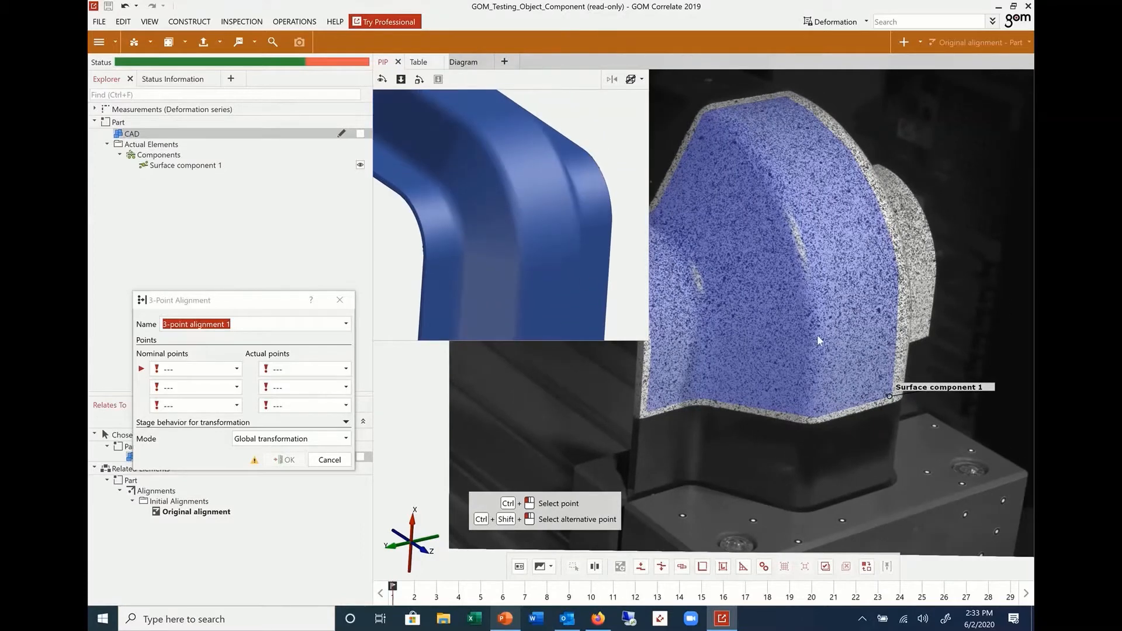
drag(794, 296, 862, 286)
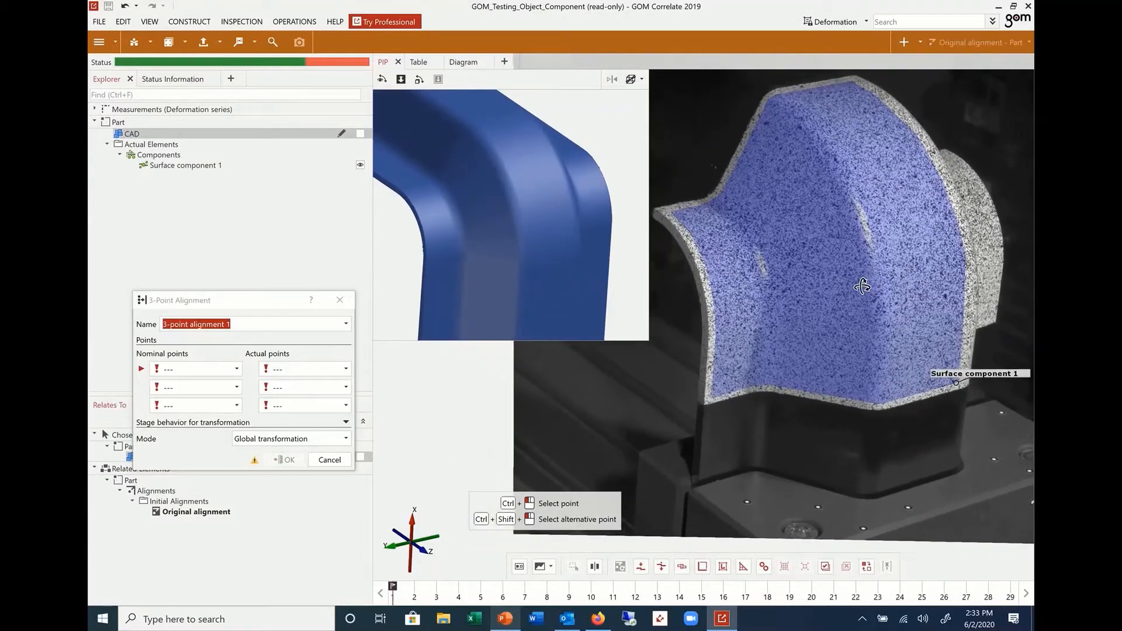
drag(279, 301, 285, 191)
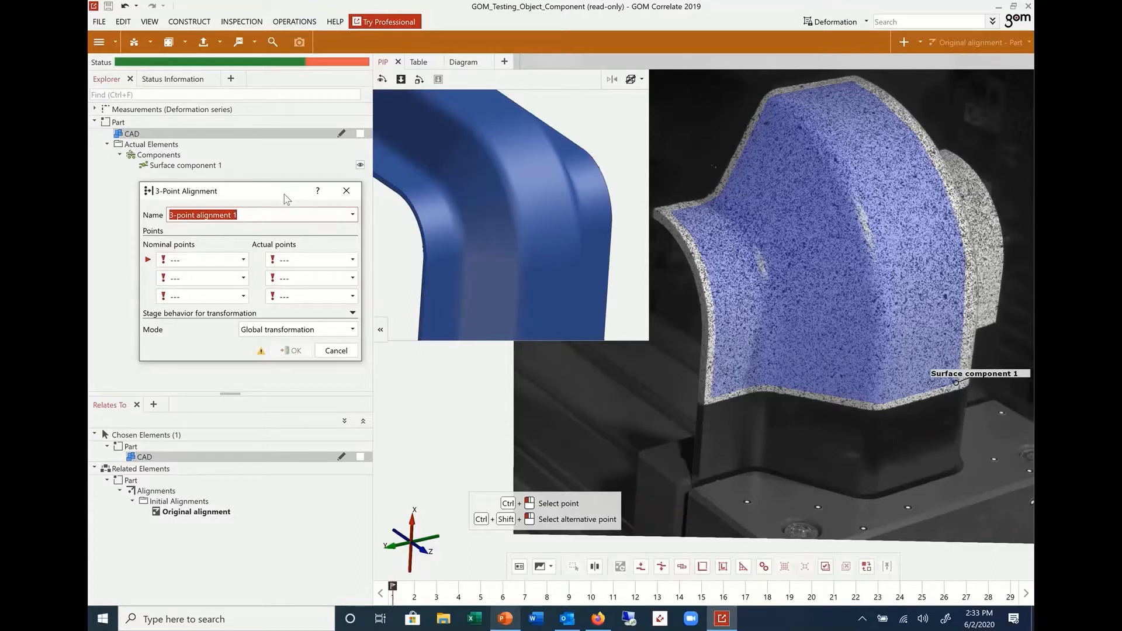
ctrl+click(433, 230)
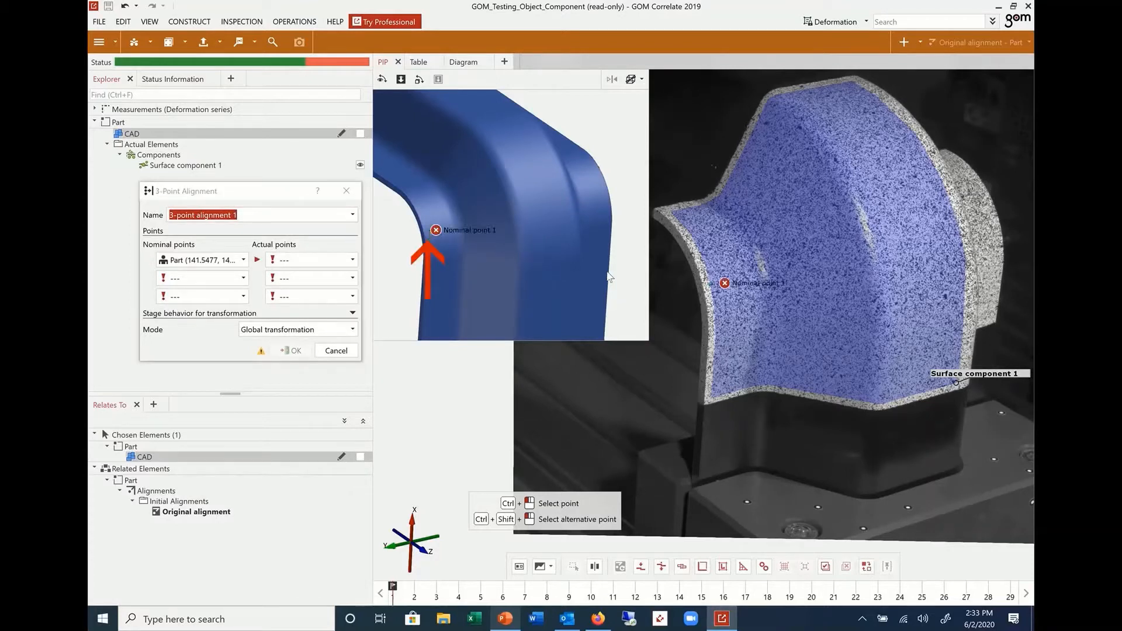
ctrl+click(713, 286)
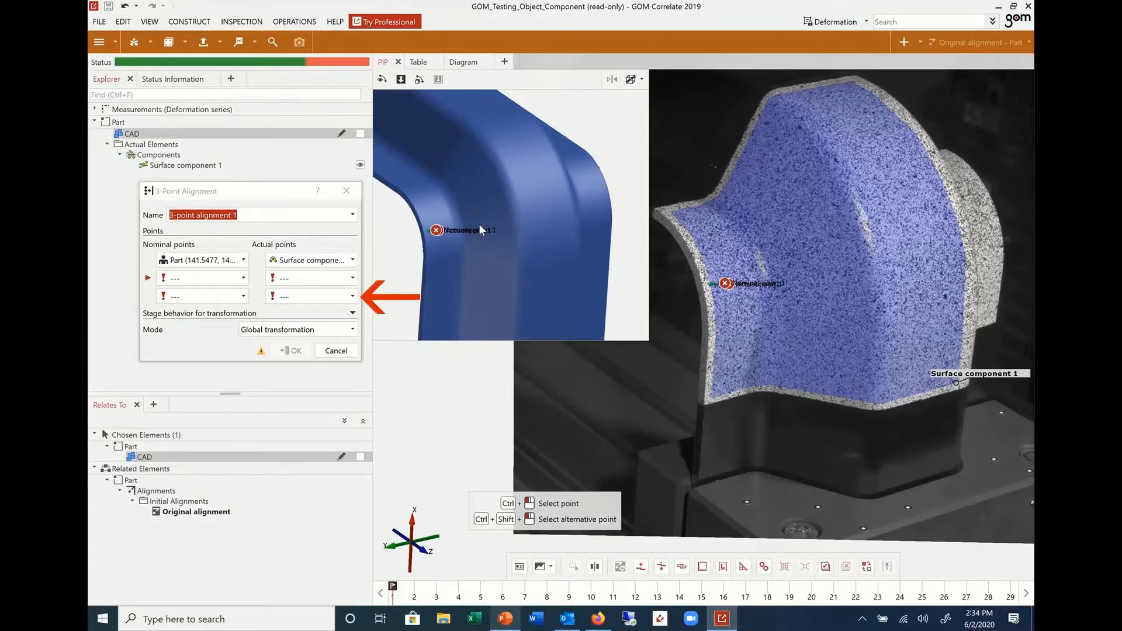
Pick two more matching nominal and actual point pairs near the outer curved side and create the 3-point alignment
ctrl+click(547, 205)
ctrl+click(925, 228)
ctrl+click(536, 156)
ctrl+click(896, 143)
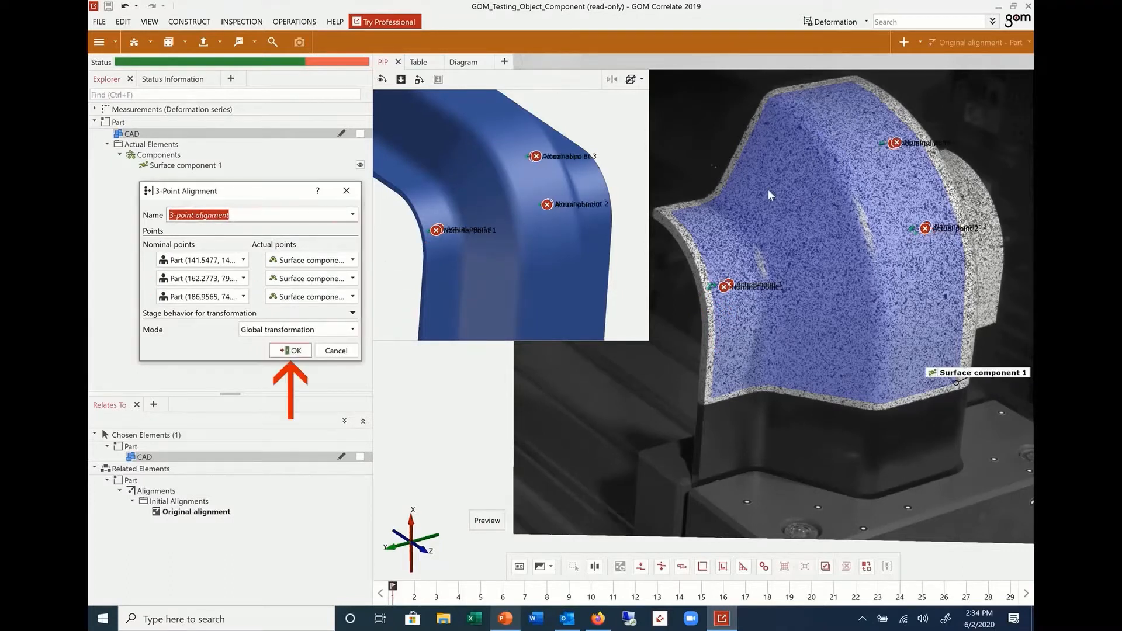
click(290, 351)
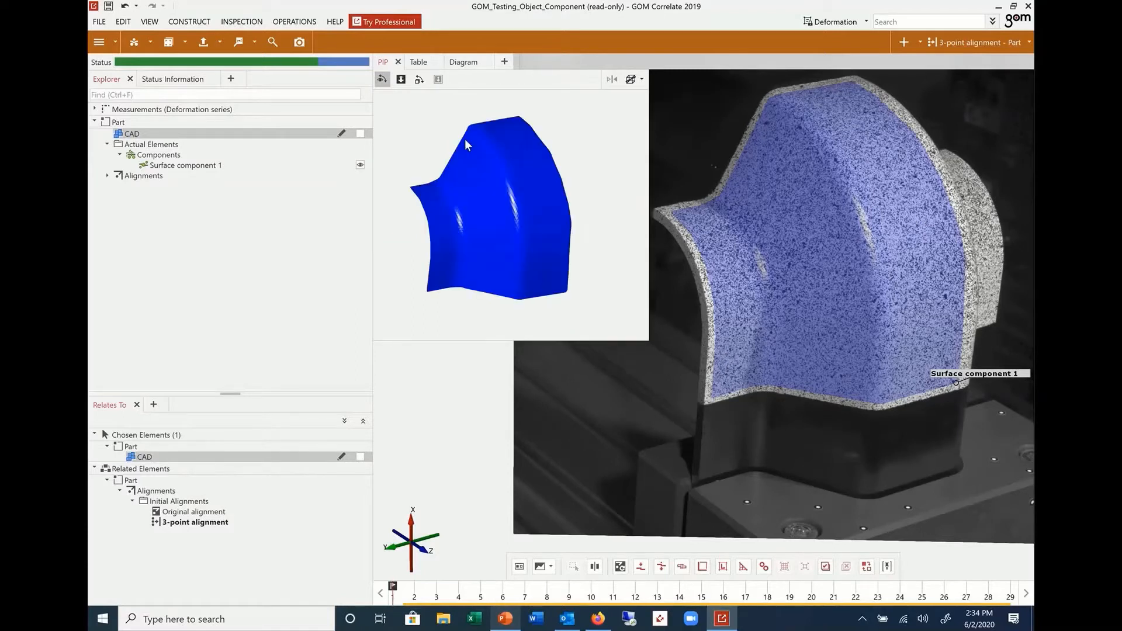
Close the picture-in-picture view and show the CAD body together with the surface component over the camera image
click(383, 61)
click(360, 133)
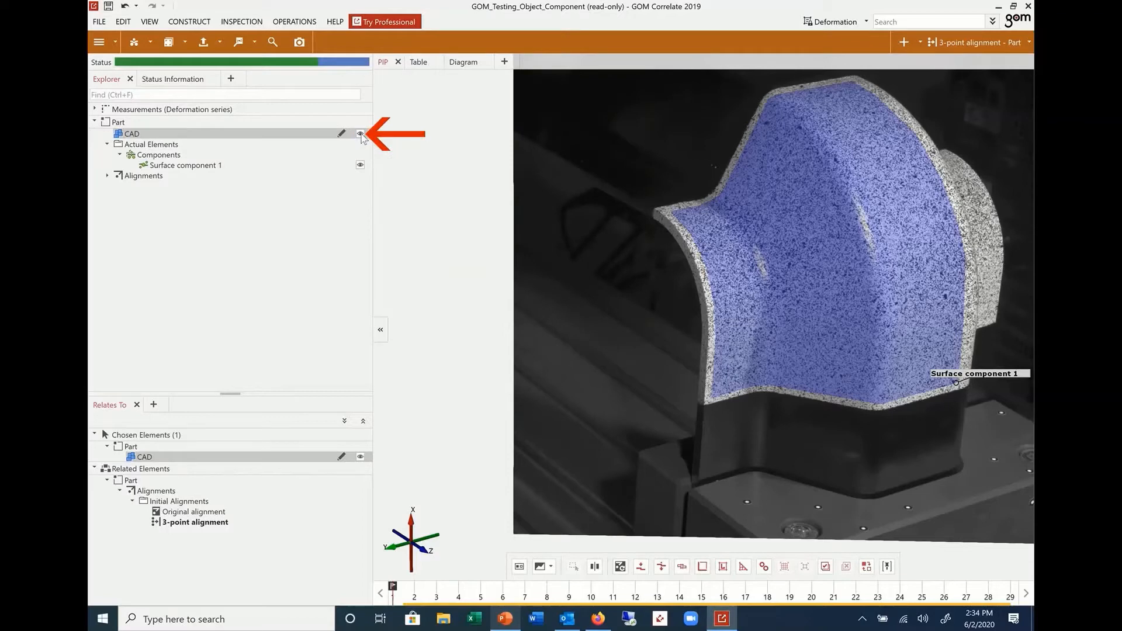
right_drag(571, 227, 497, 241)
scroll(518, 241, down, 2)
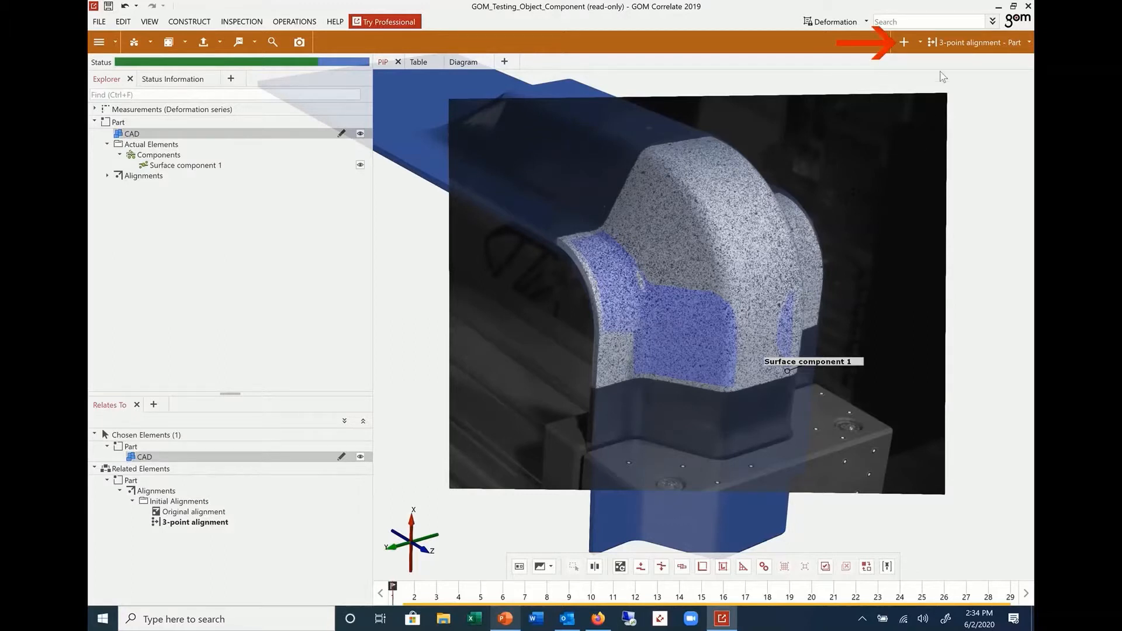
Create a Local Best-Fit main alignment to the part using all points of Surface component 1
click(920, 42)
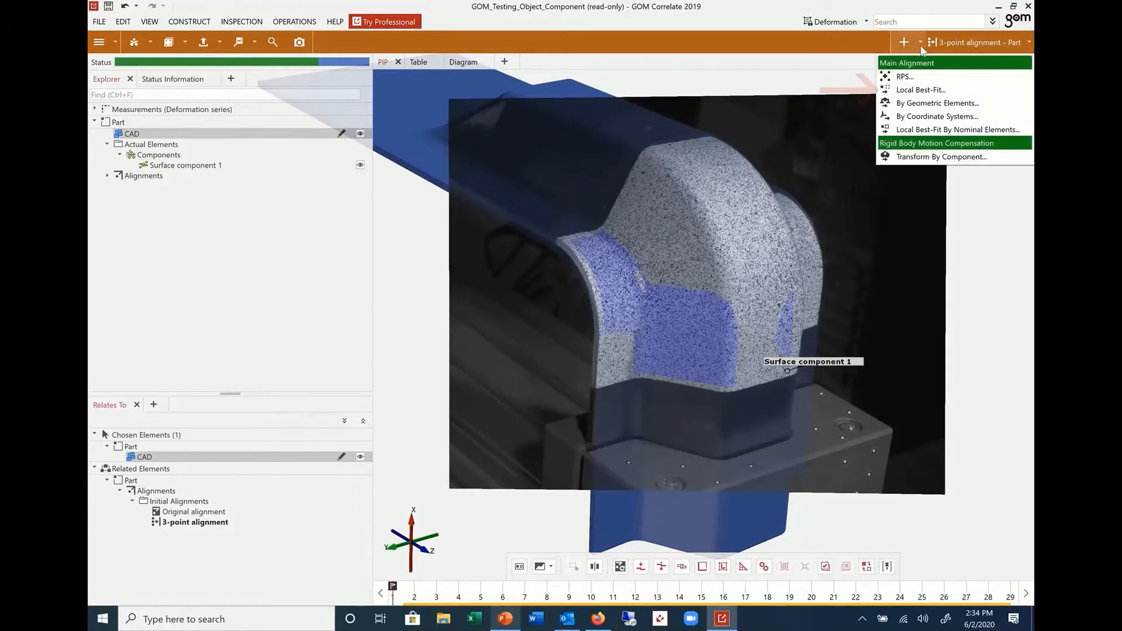
click(922, 89)
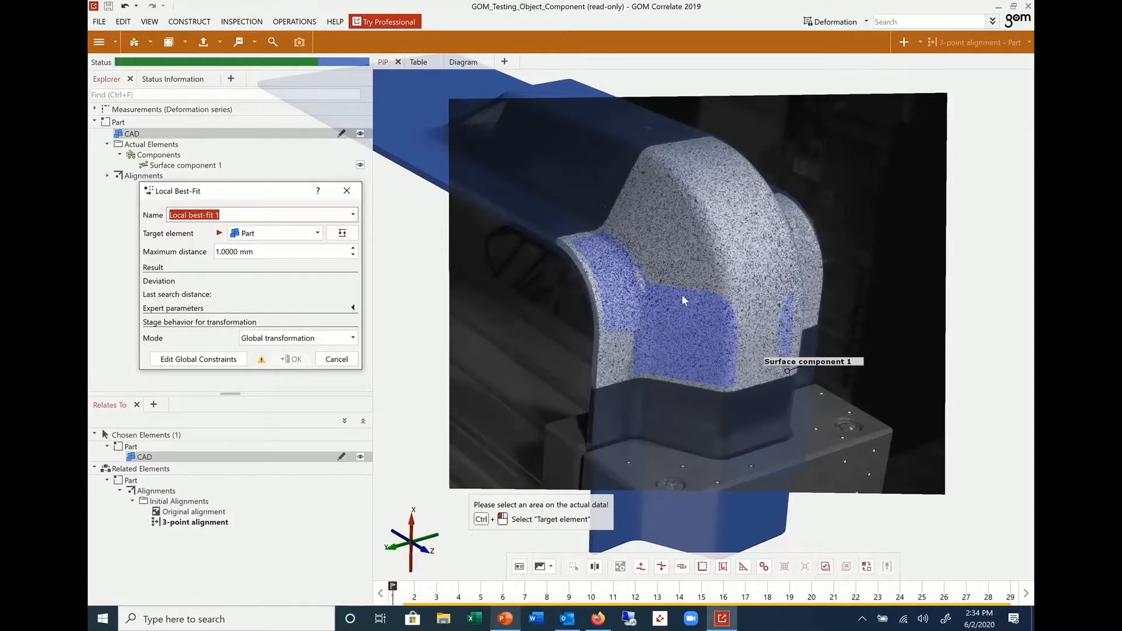
right_click(653, 310)
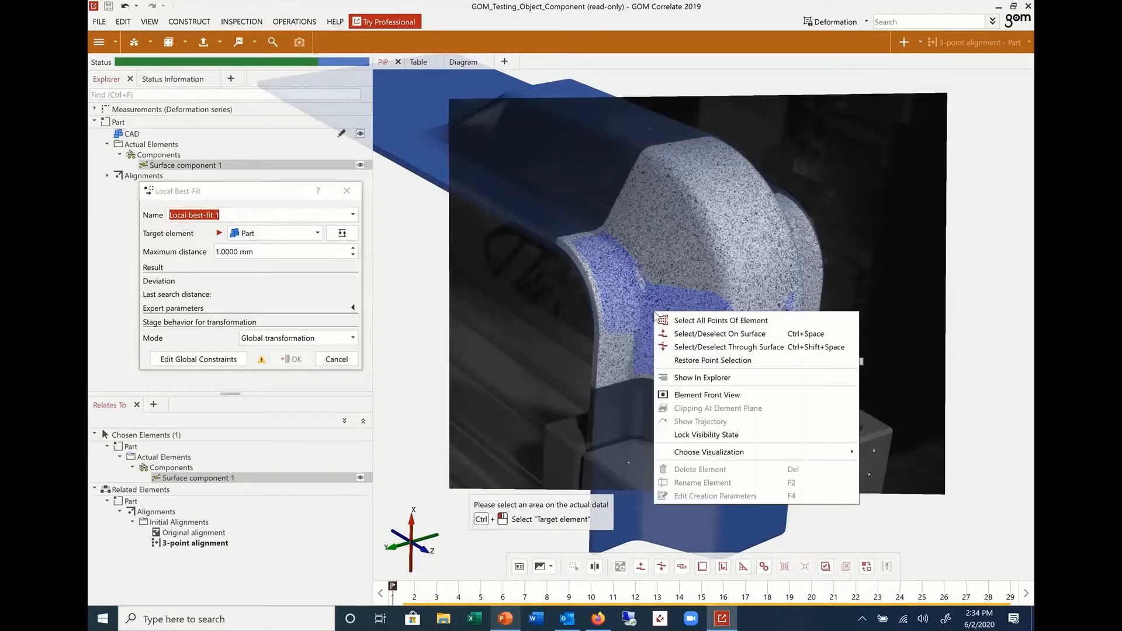
click(727, 321)
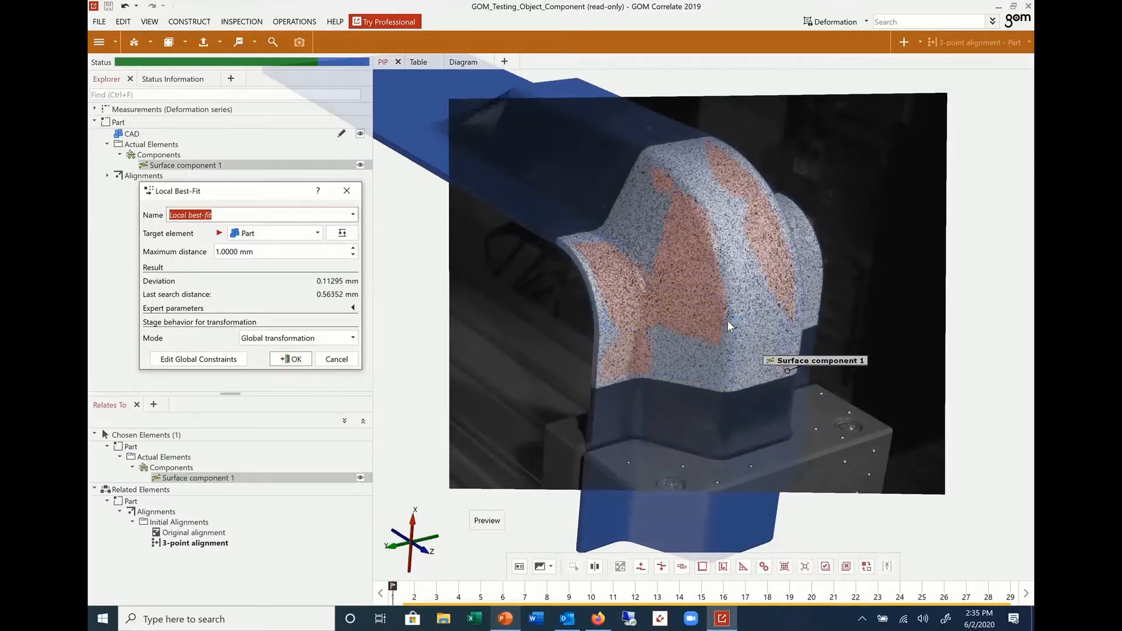
click(294, 359)
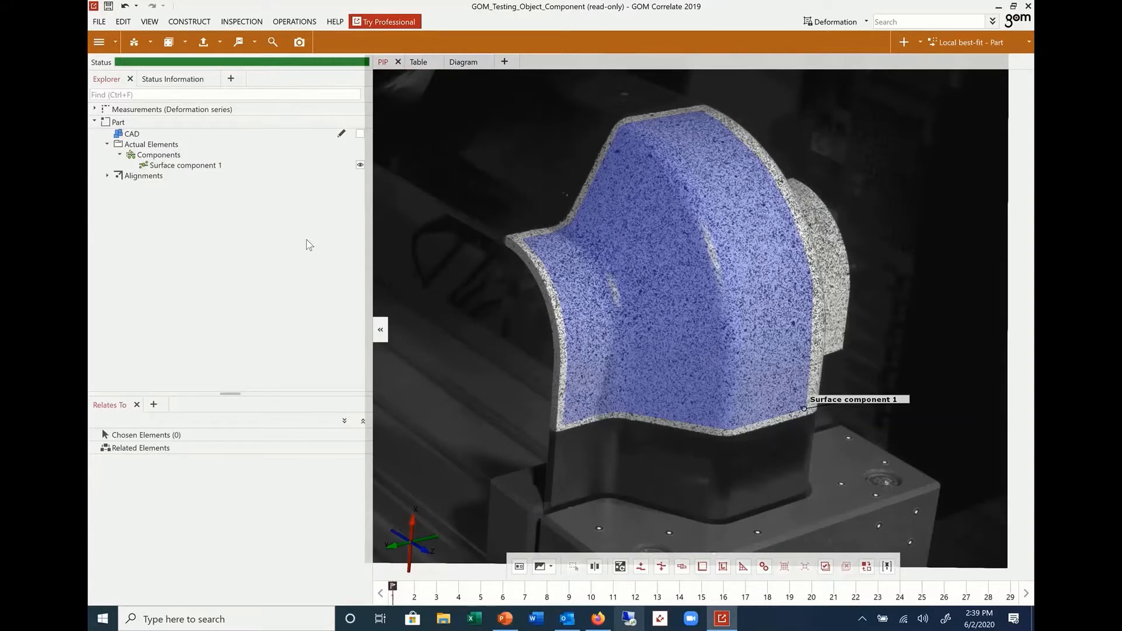
Create a Displacement (X) inspection on the surface component and run through the deformation stages
click(183, 42)
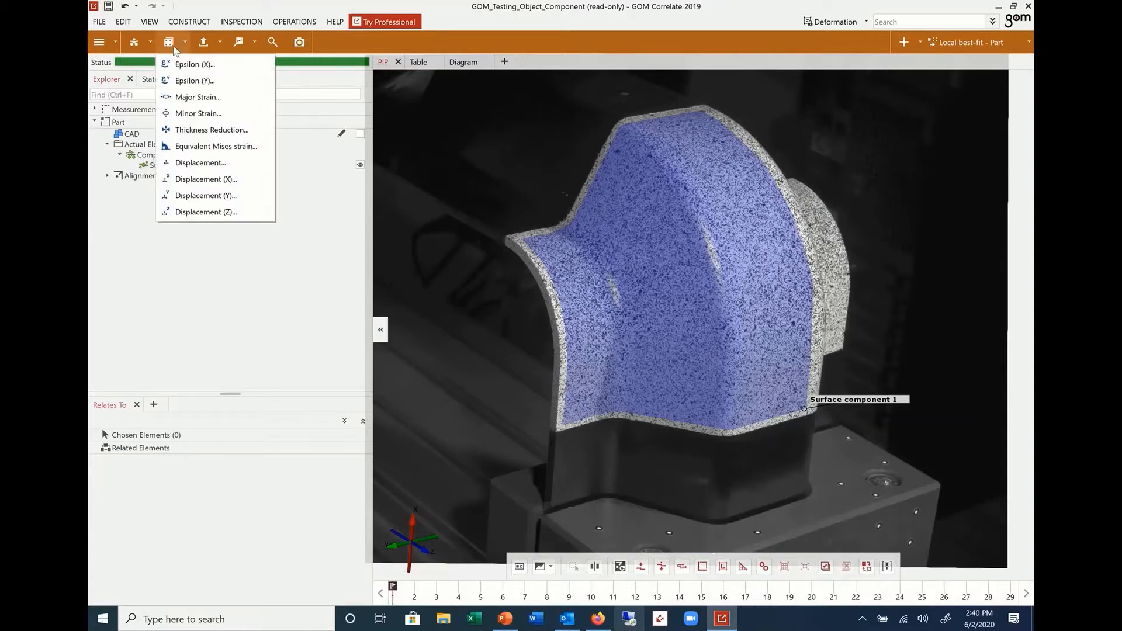
click(219, 183)
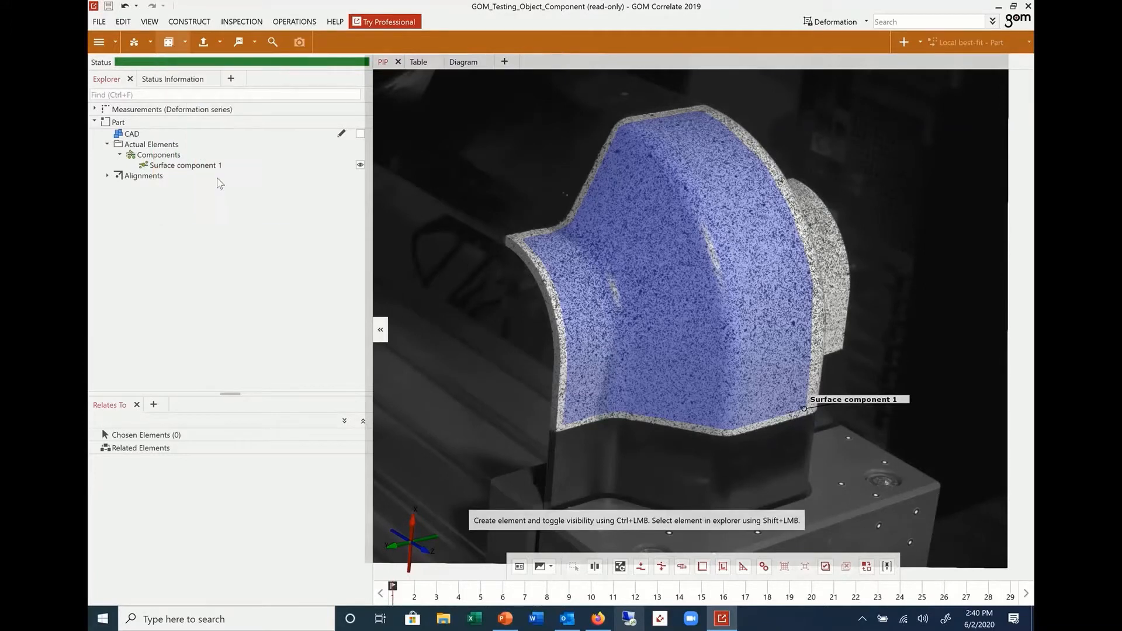
click(246, 294)
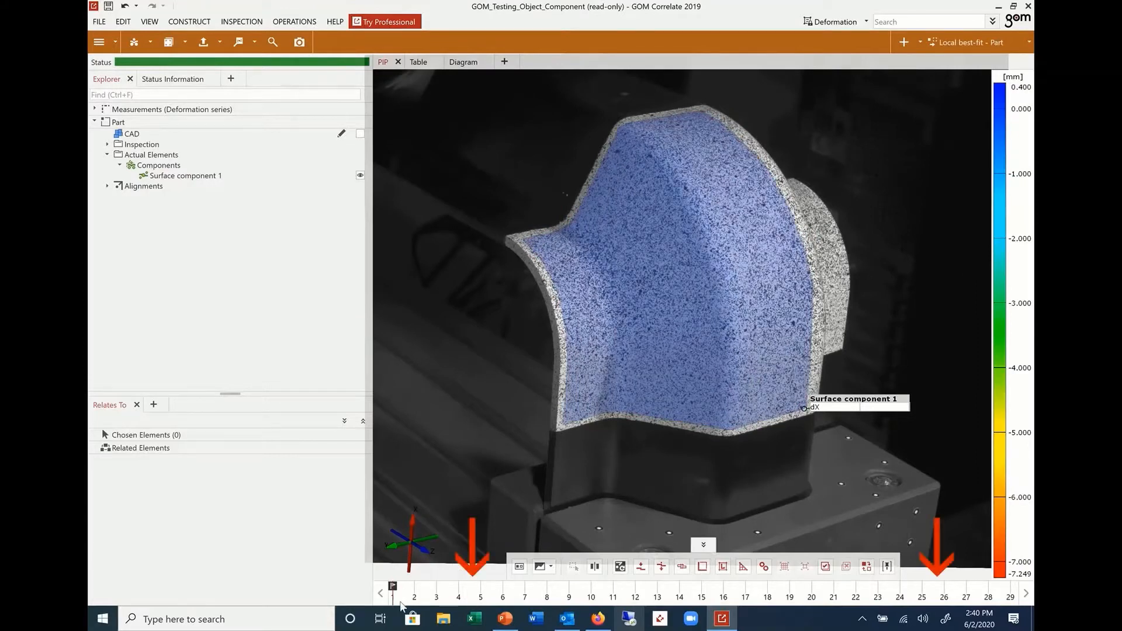
mouse_move(394, 597)
mouse_down()
mouse_move(993, 593)
mouse_move(381, 595)
mouse_up()
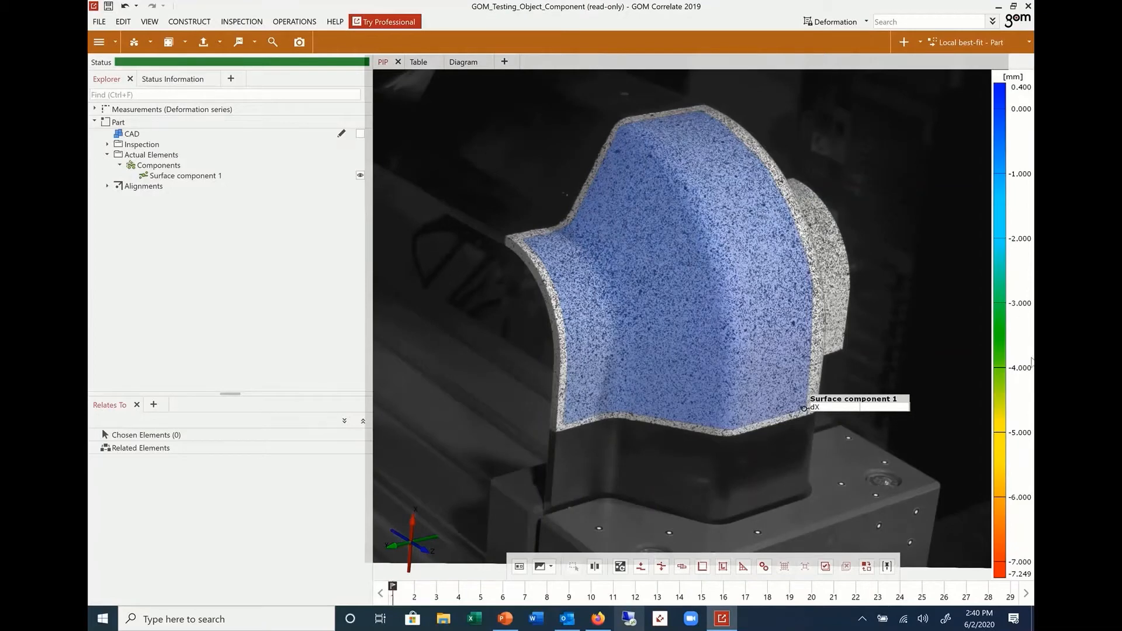
mouse_move(1018, 459)
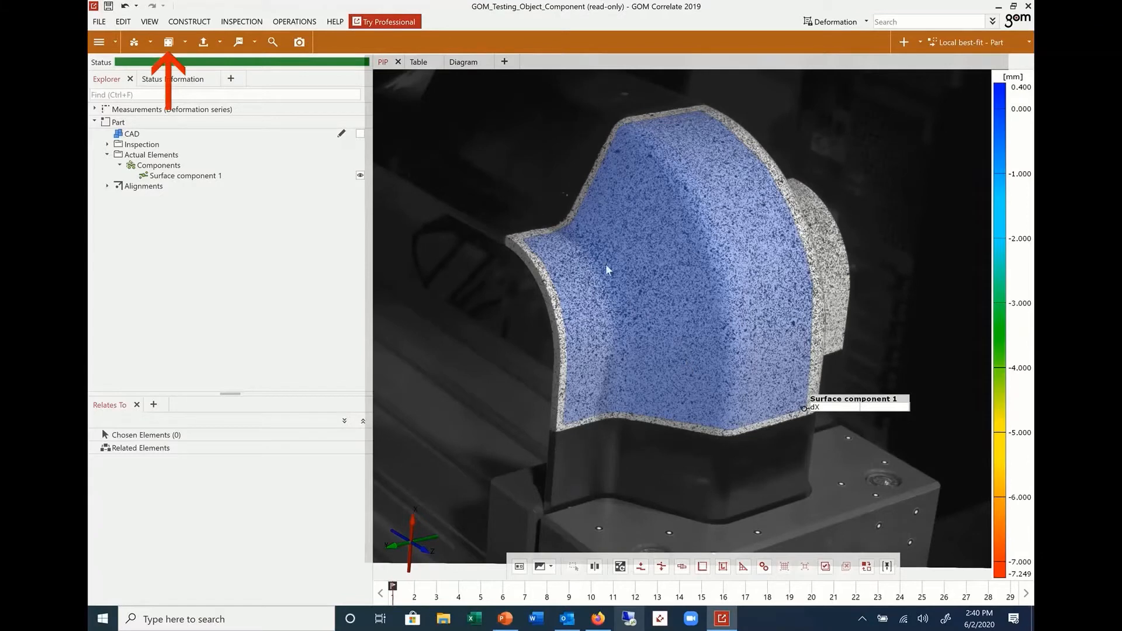
Create a Displacement (Y) inspection on the surface component and run through the stages, stopping at timeline position 10
click(184, 42)
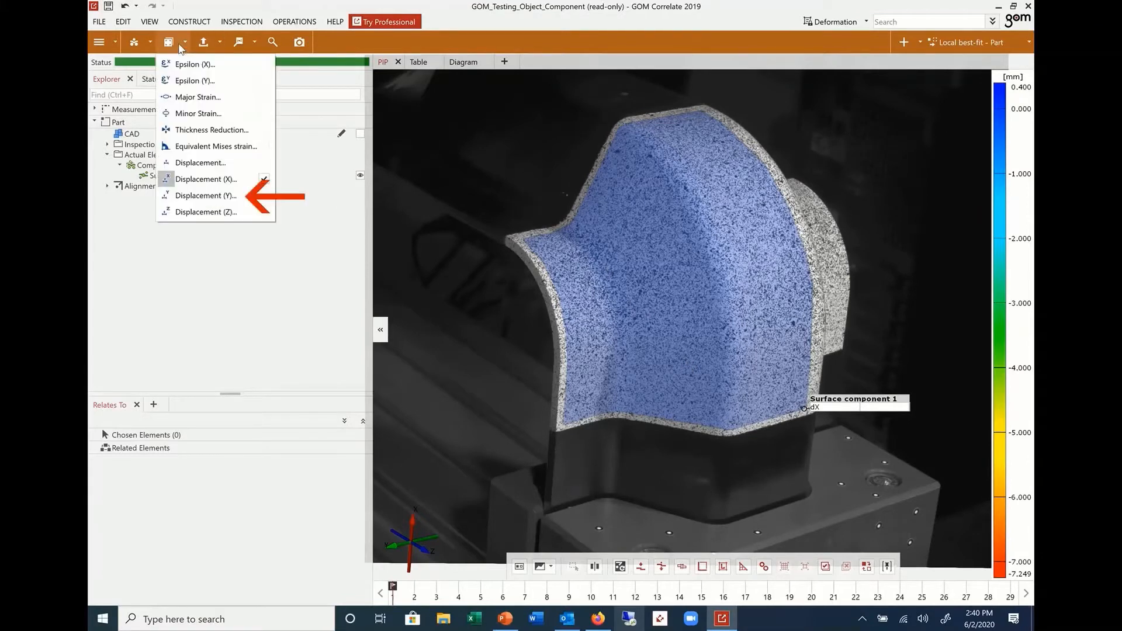
click(206, 196)
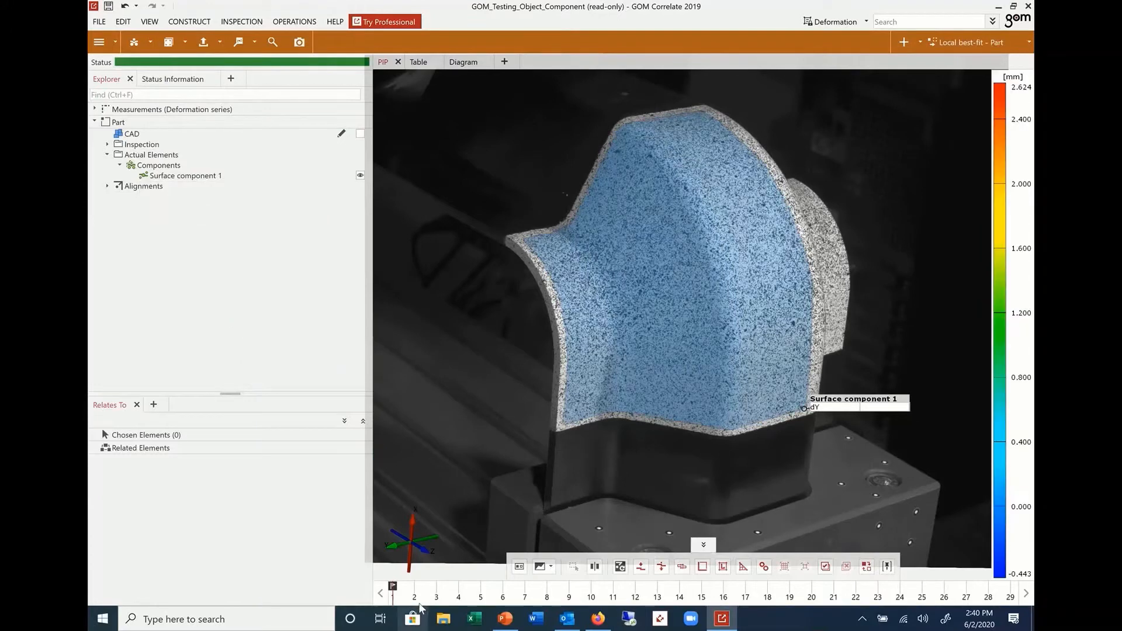
drag(418, 596, 1014, 586)
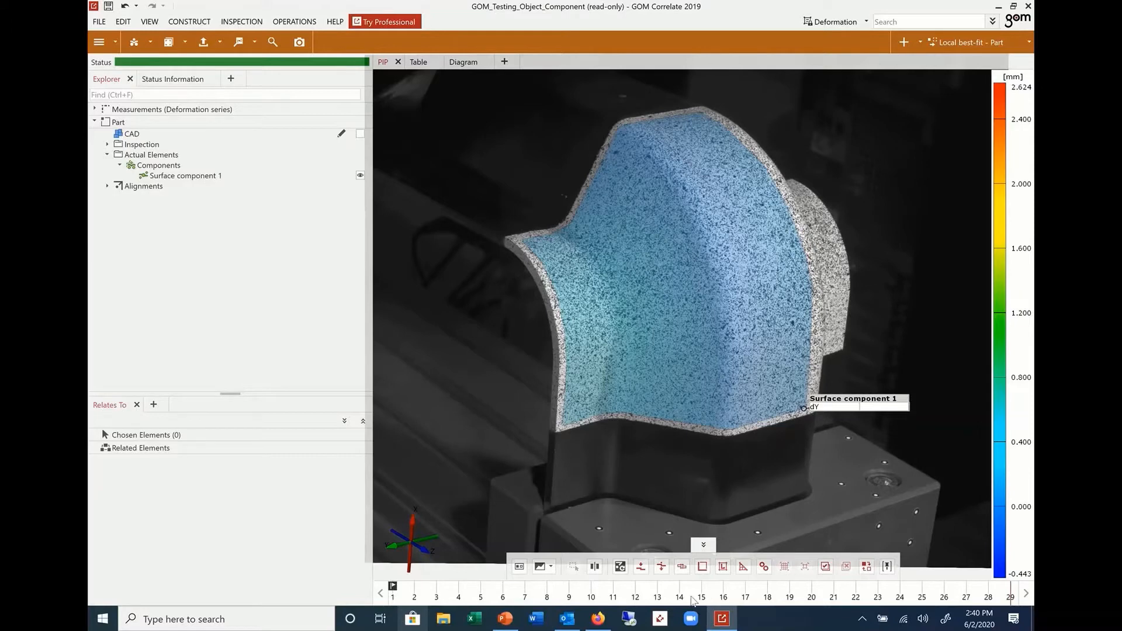
click(613, 599)
click(587, 599)
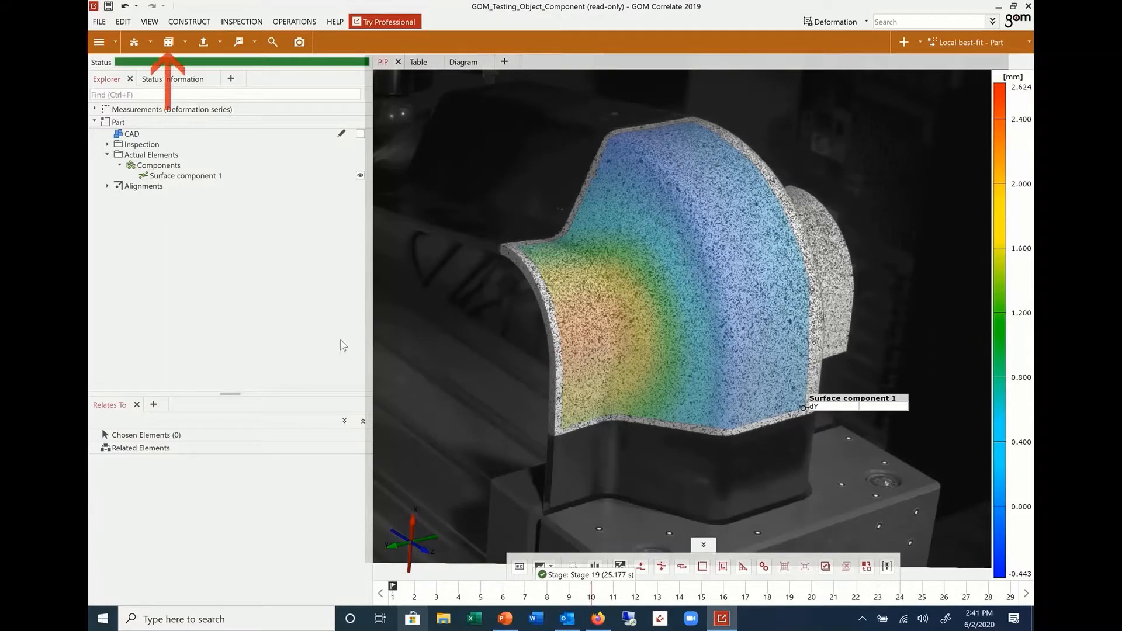
Create a Major Strain inspection on the surface component with technical strain and run through the stages to timeline position 15
click(183, 42)
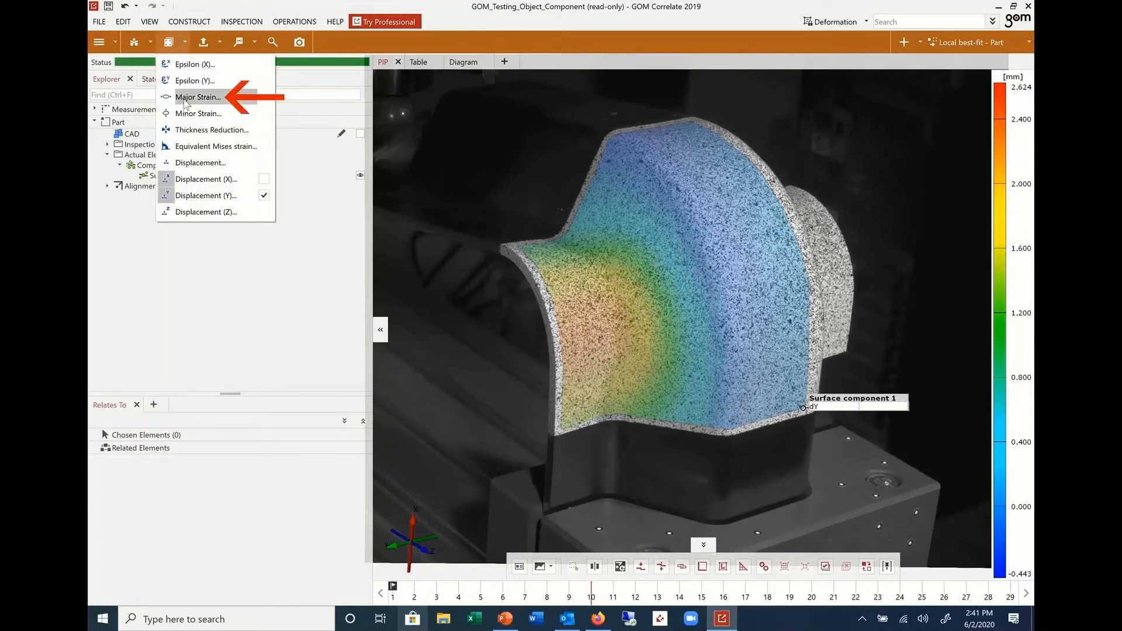
click(188, 97)
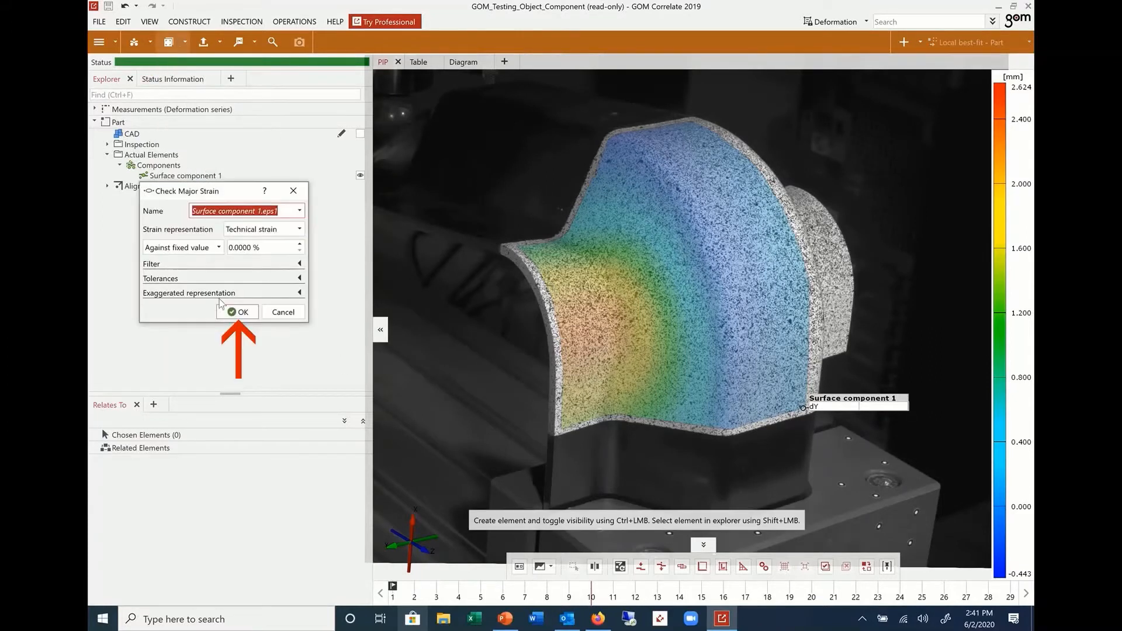
click(234, 310)
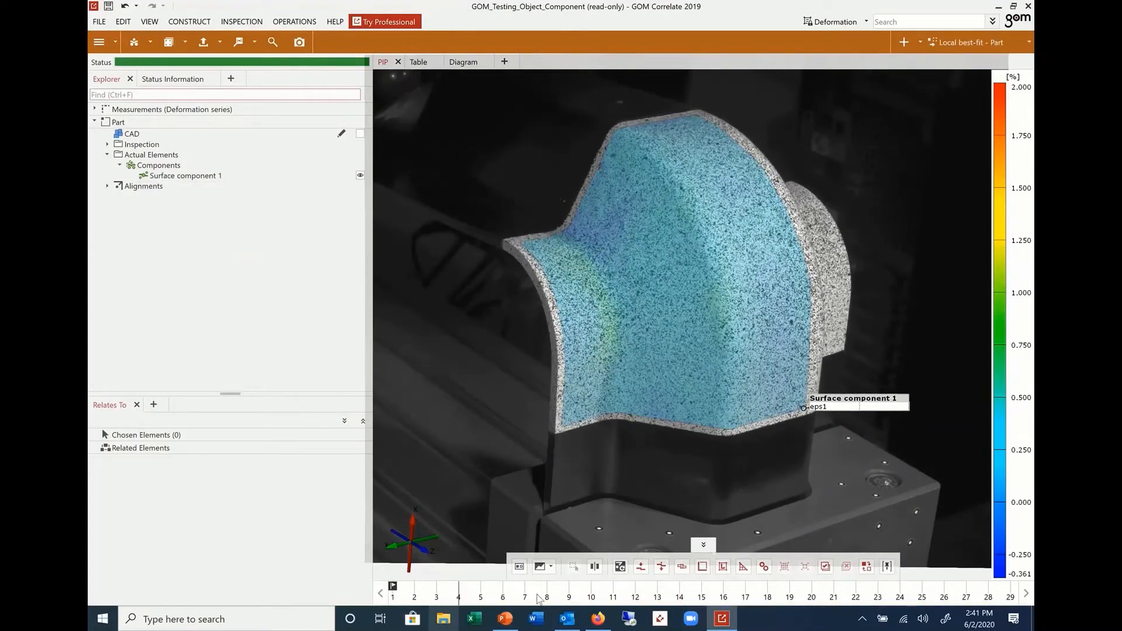
drag(711, 604, 701, 609)
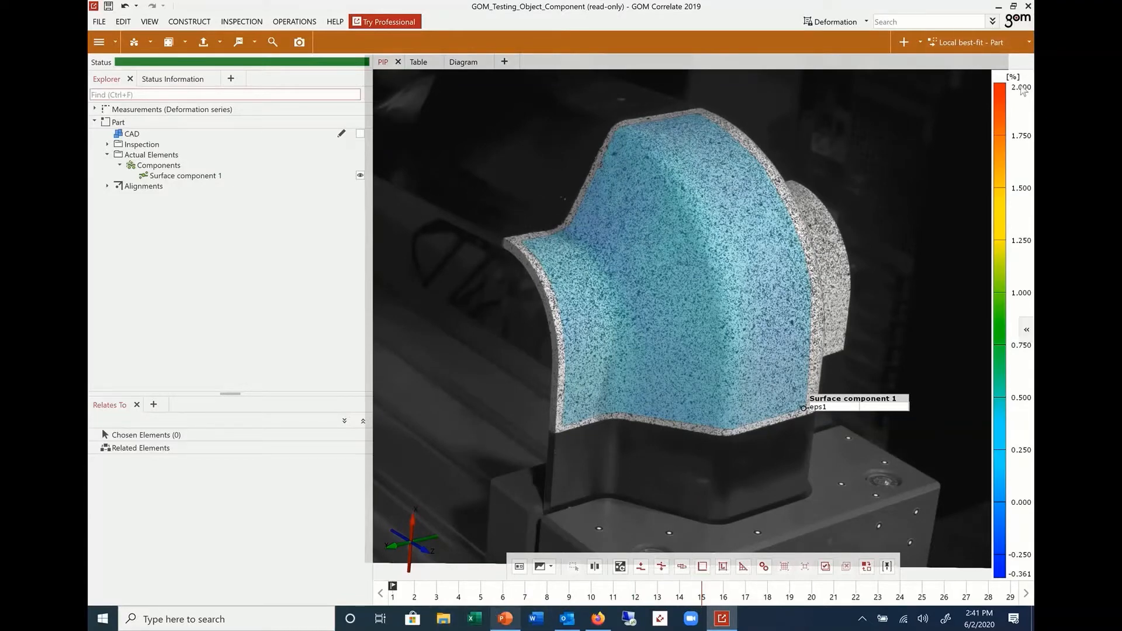
Set the strain legend's maximum to 1 % and run through the deformation stages, returning to Stage 1
double_click(1021, 88)
text(1)
key(Return)
drag(506, 599, 723, 598)
drag(793, 590, 922, 590)
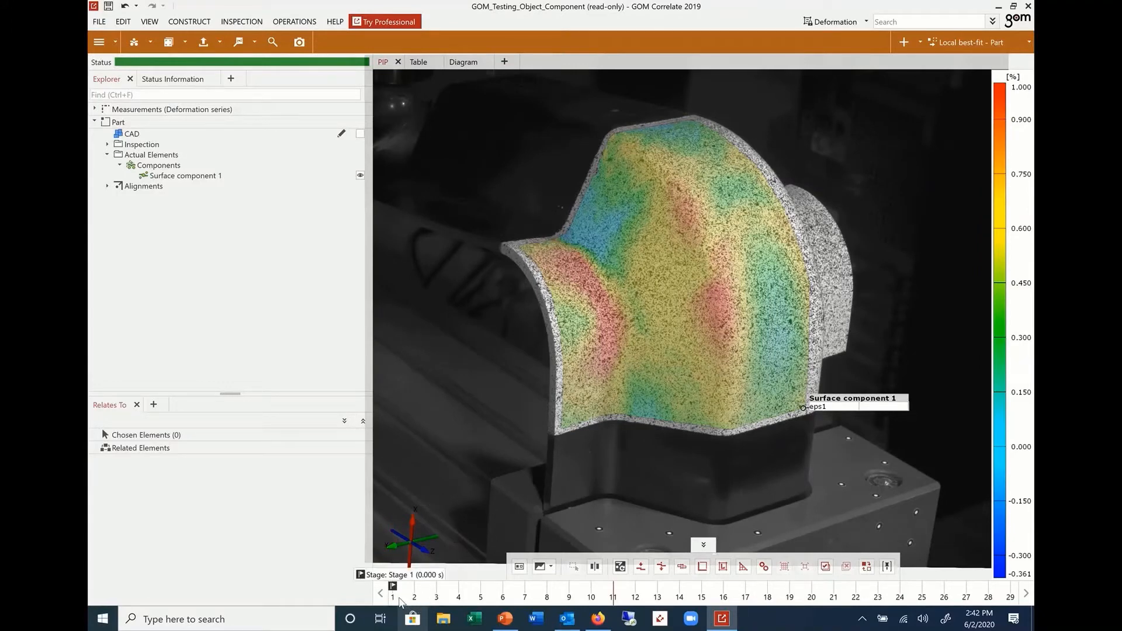
click(391, 601)
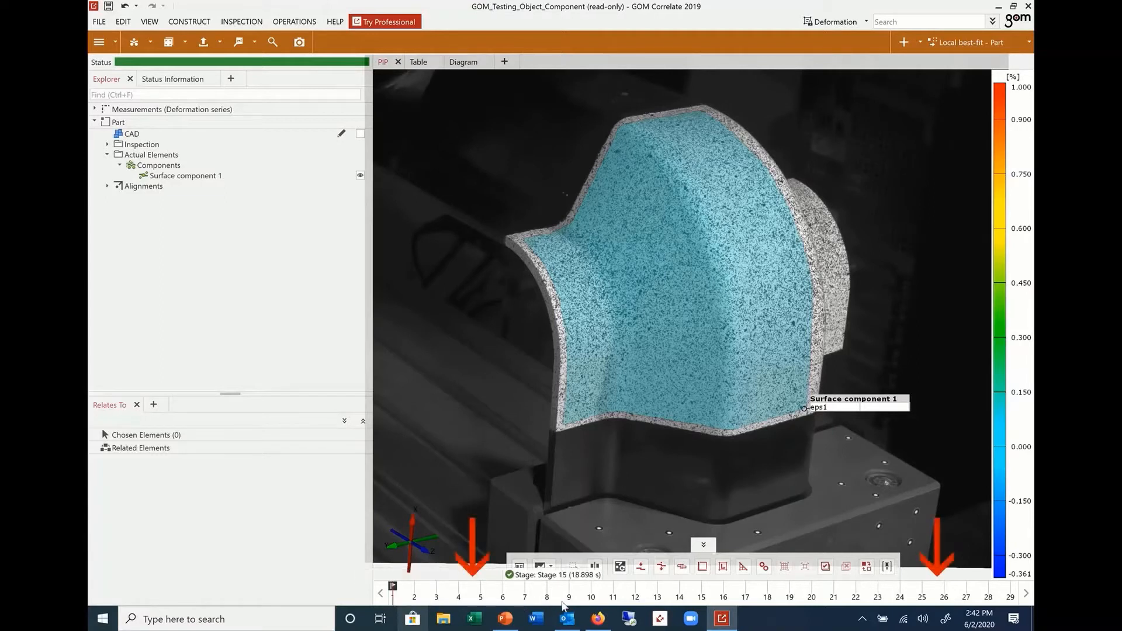
Set Stage 3 as the reference stage in Manage Stages and run through the stages against it
right_click(571, 600)
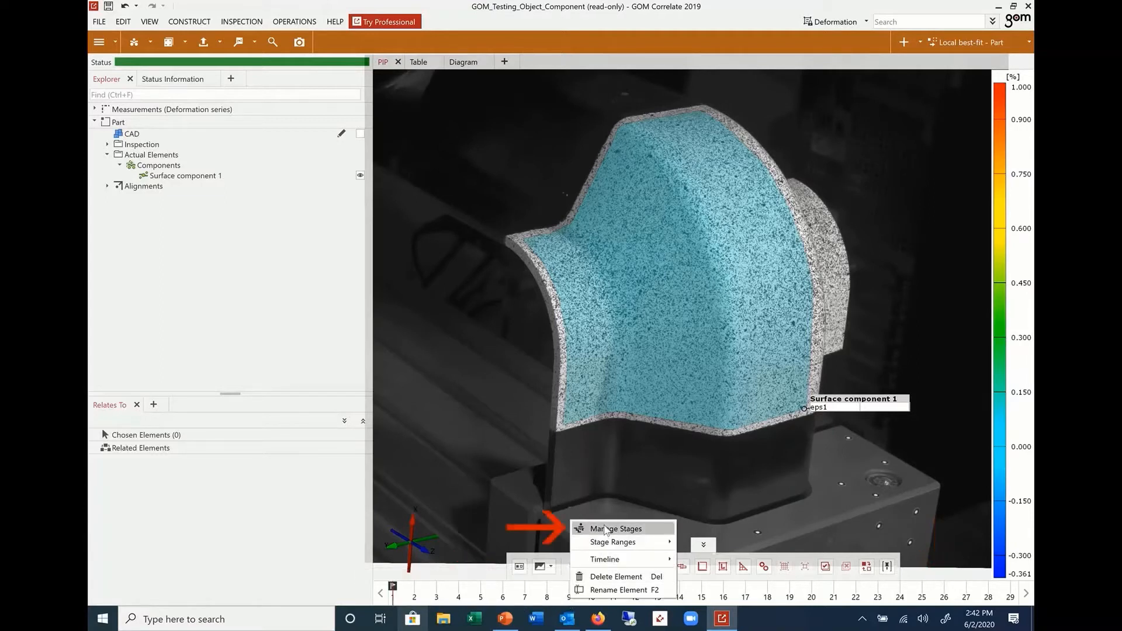
click(605, 530)
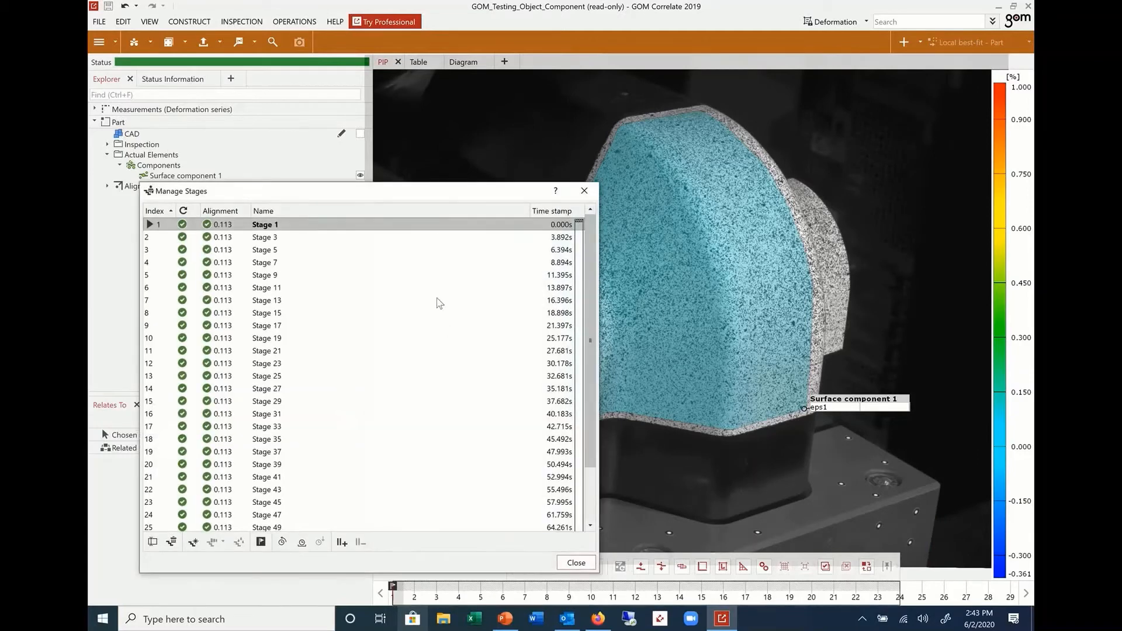
drag(449, 206, 725, 119)
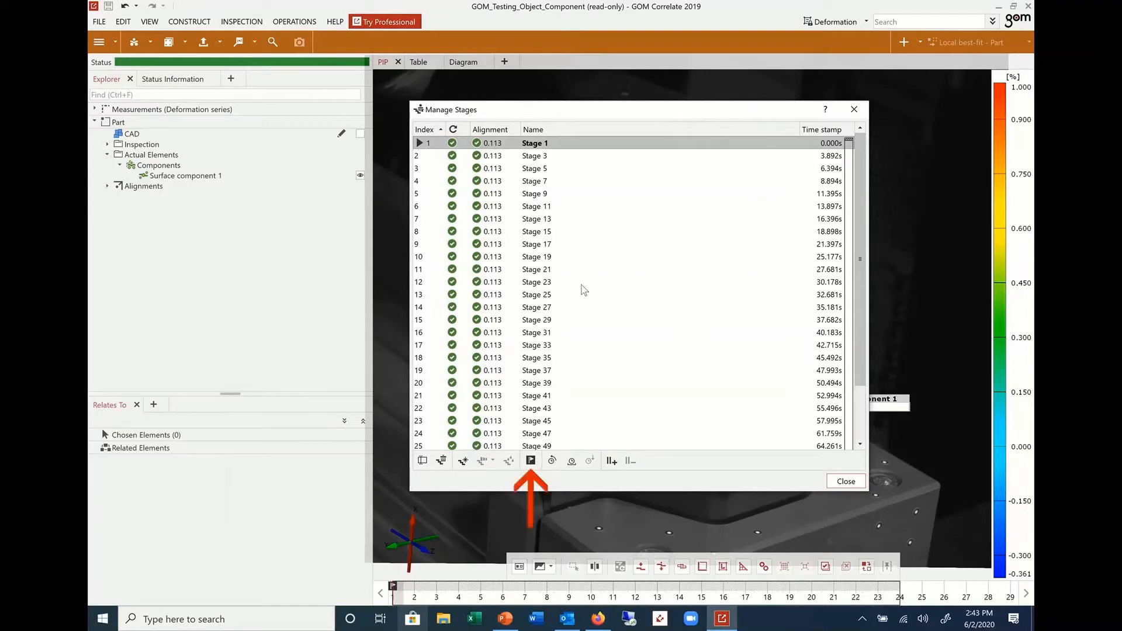
click(545, 158)
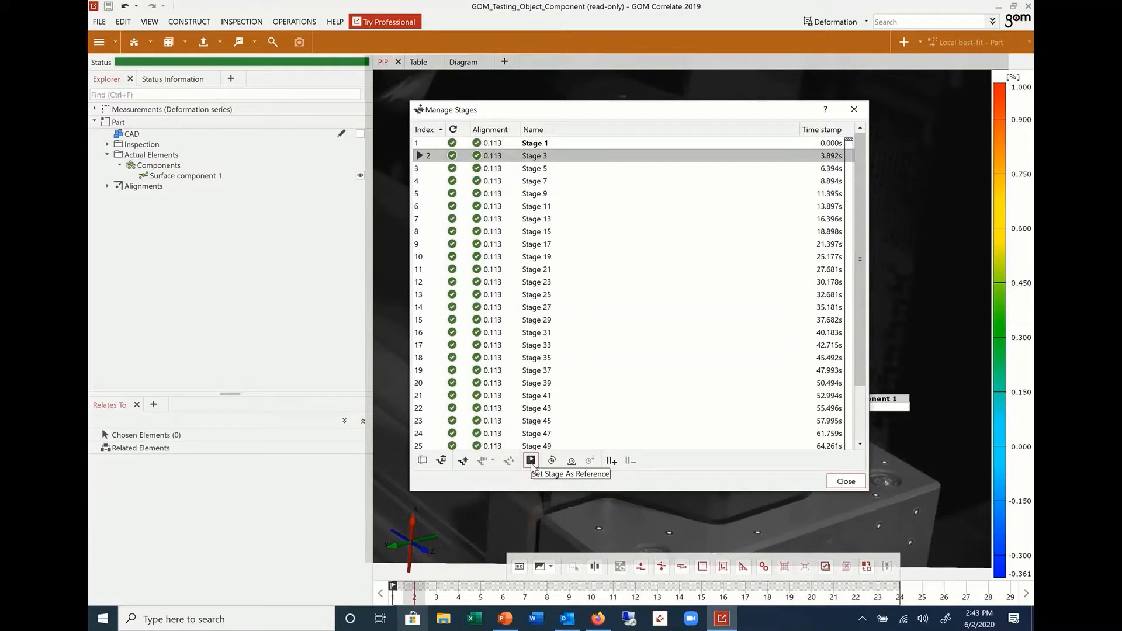
click(530, 461)
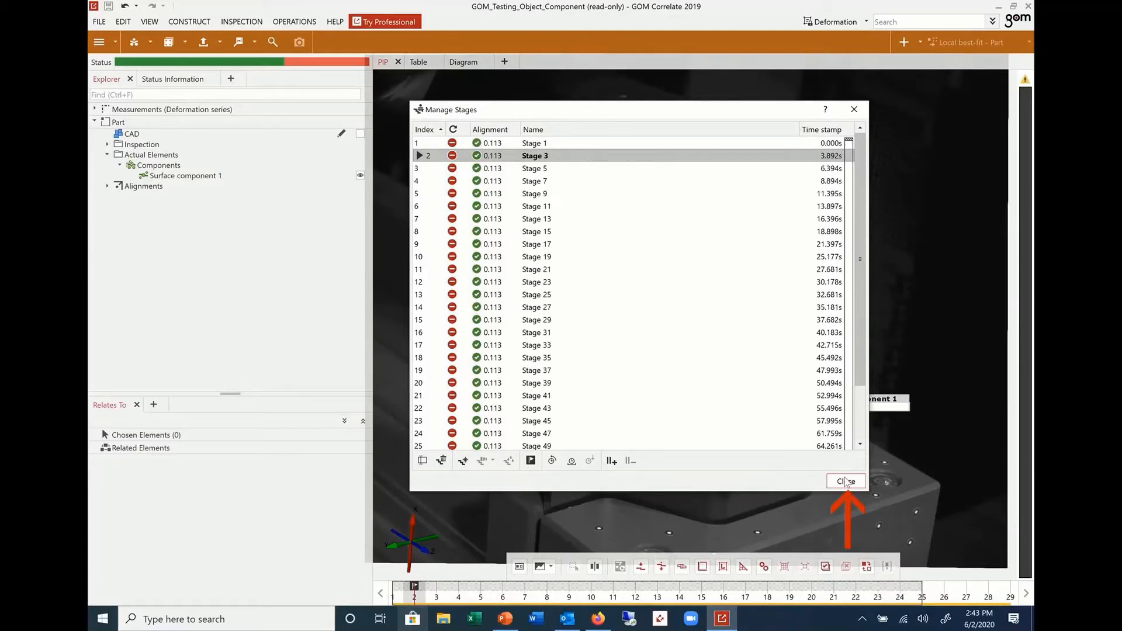
click(846, 481)
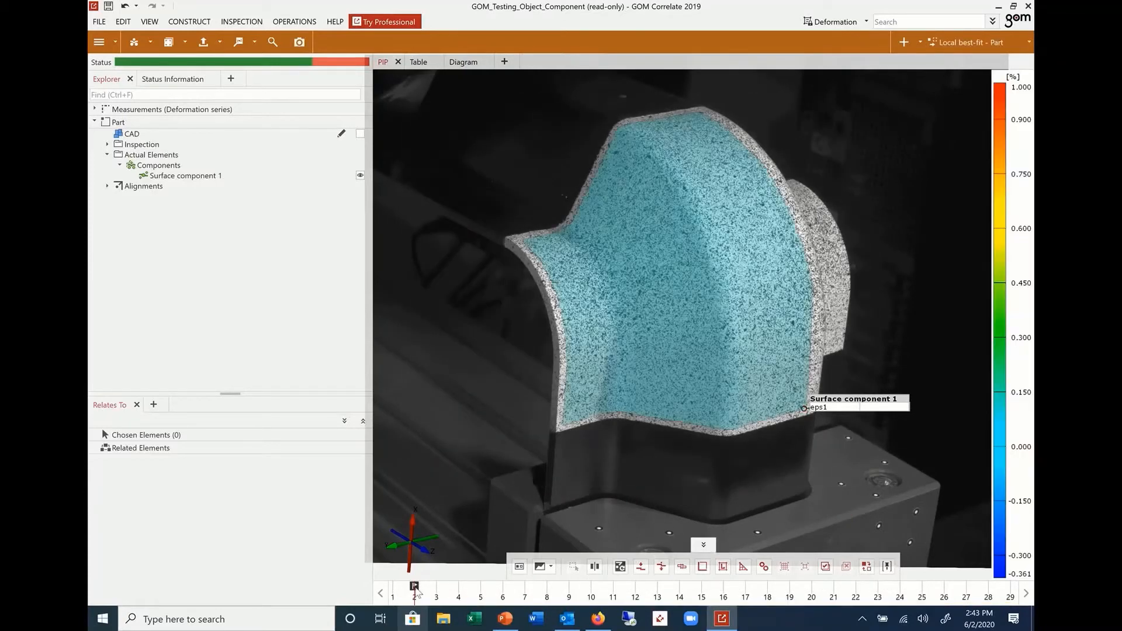
drag(394, 592, 604, 597)
Set Stage 1 as the reference stage again in Manage Stages and close the dialog
right_click(658, 599)
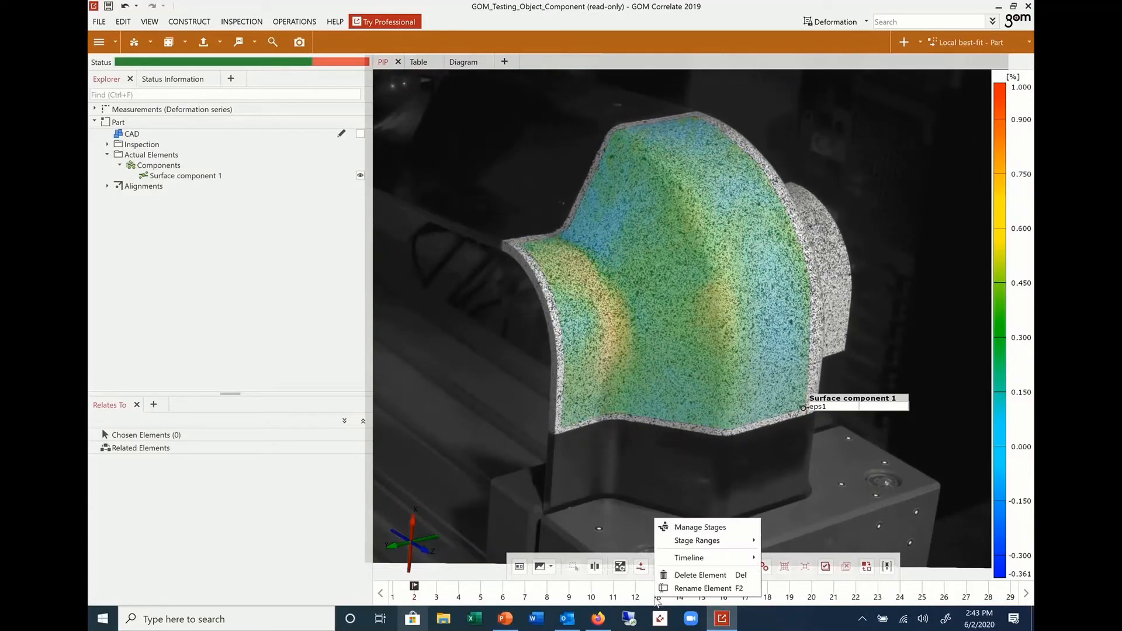
click(678, 528)
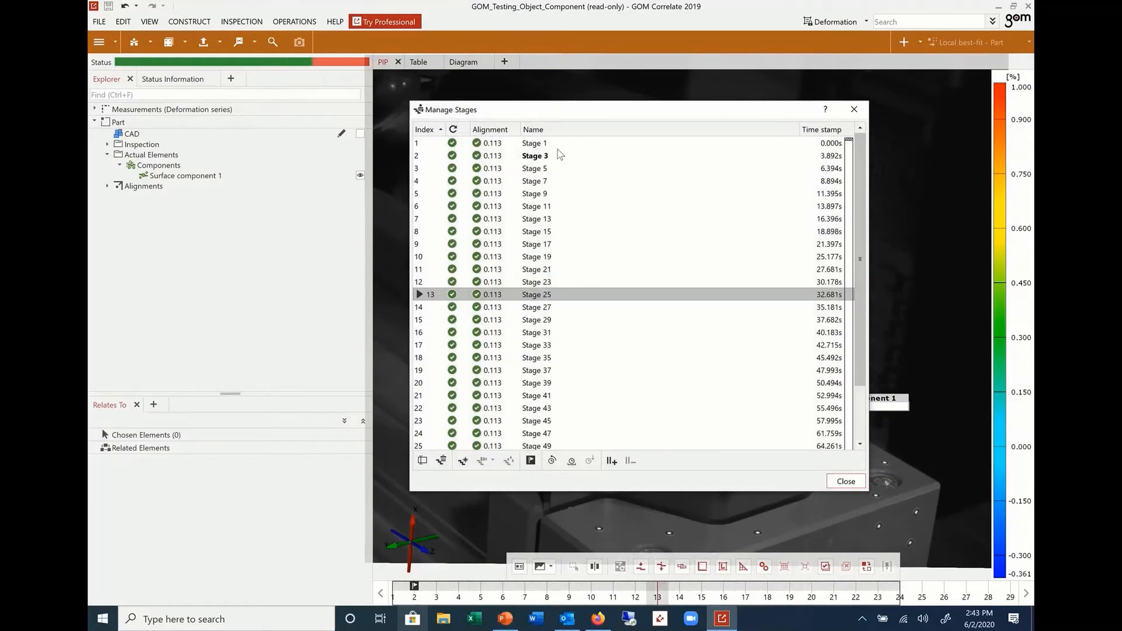
click(558, 146)
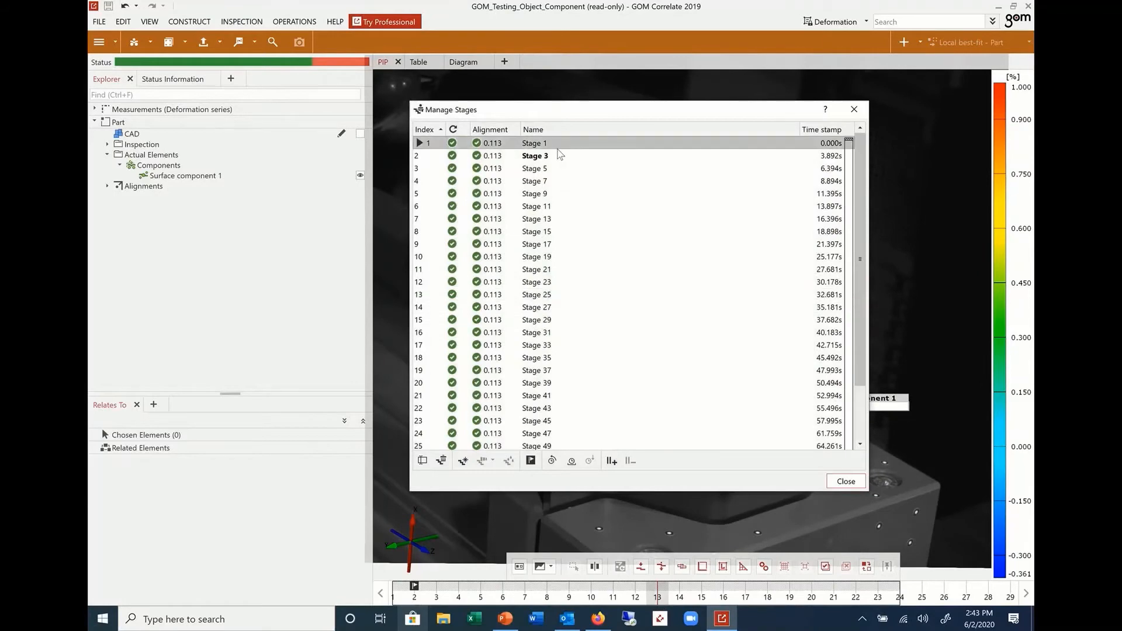
click(532, 461)
click(846, 481)
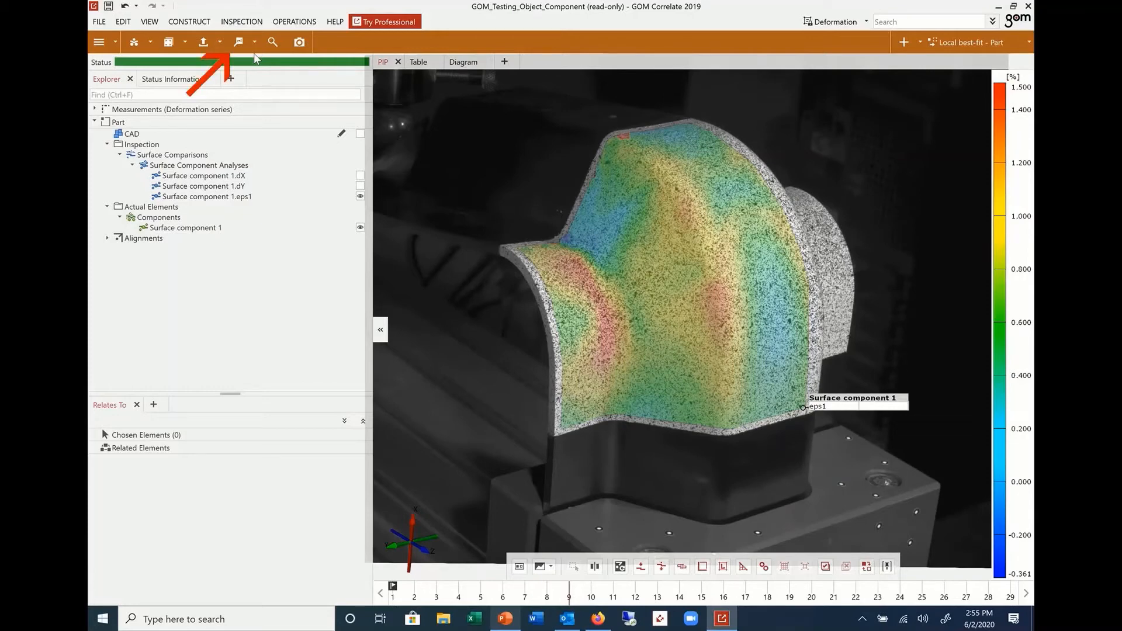
Start constructing a single section with Plane Y as the reference plane
click(255, 41)
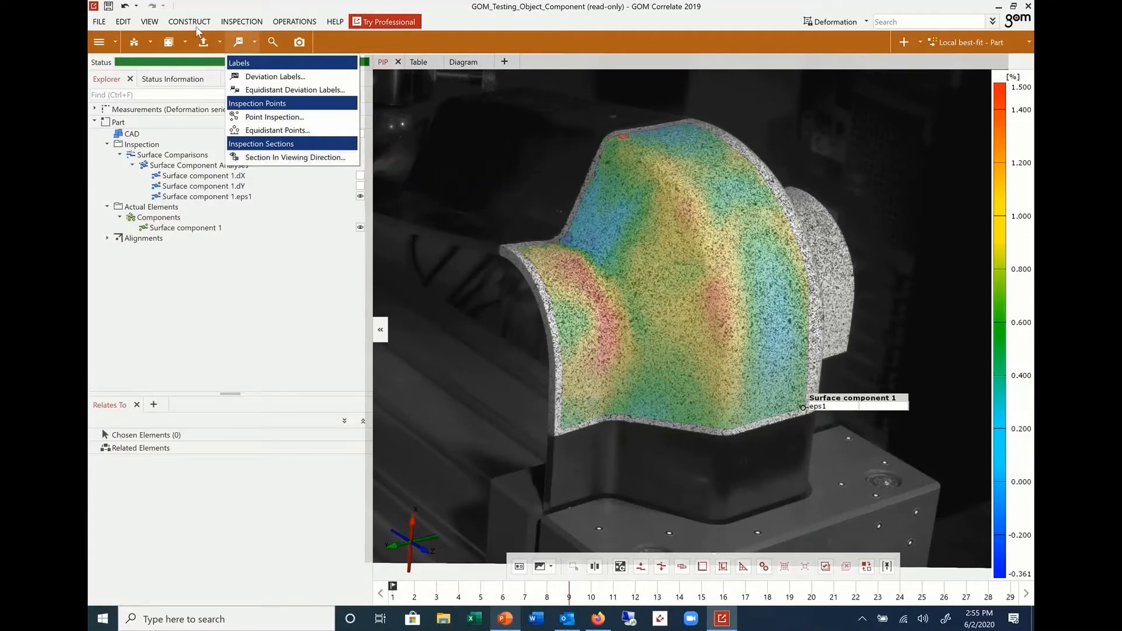
click(198, 24)
click(198, 23)
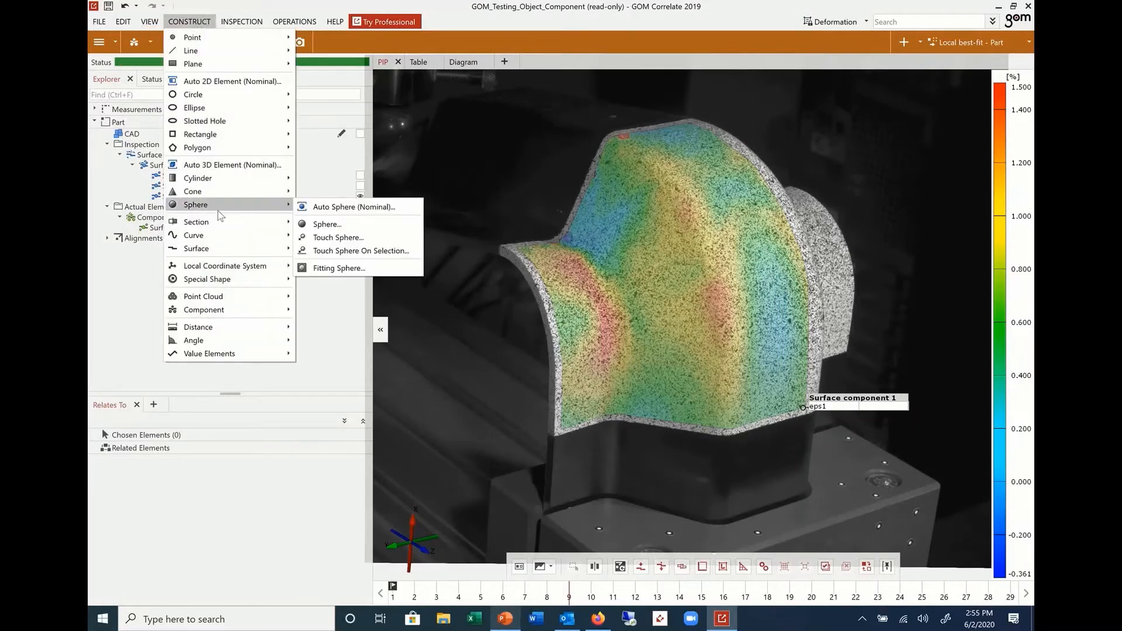
mouse_move(227, 228)
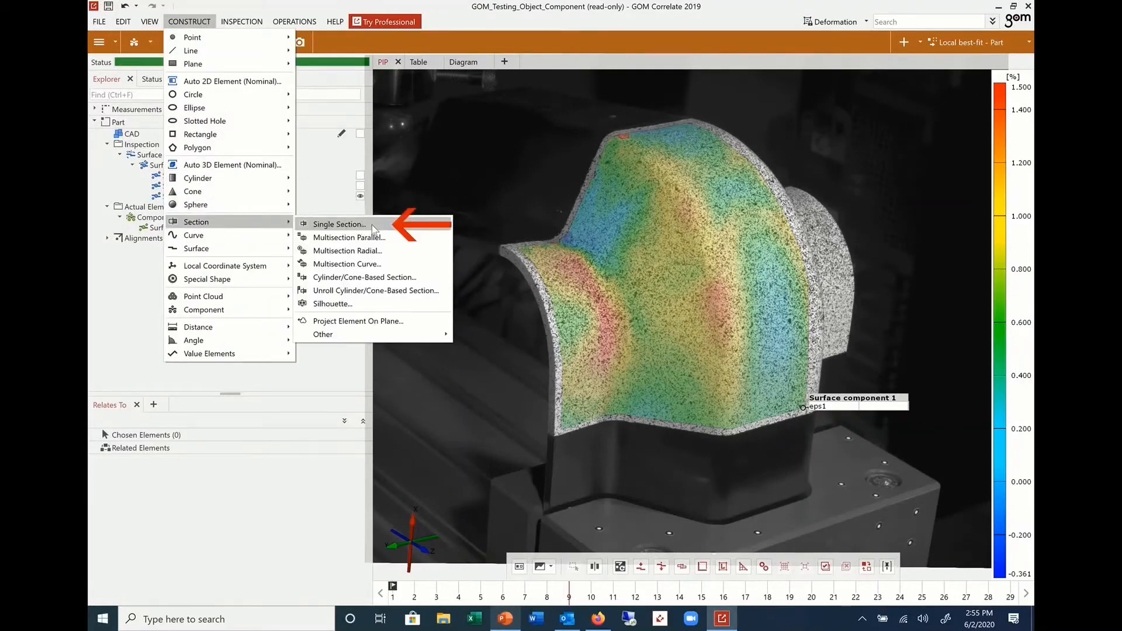
click(373, 226)
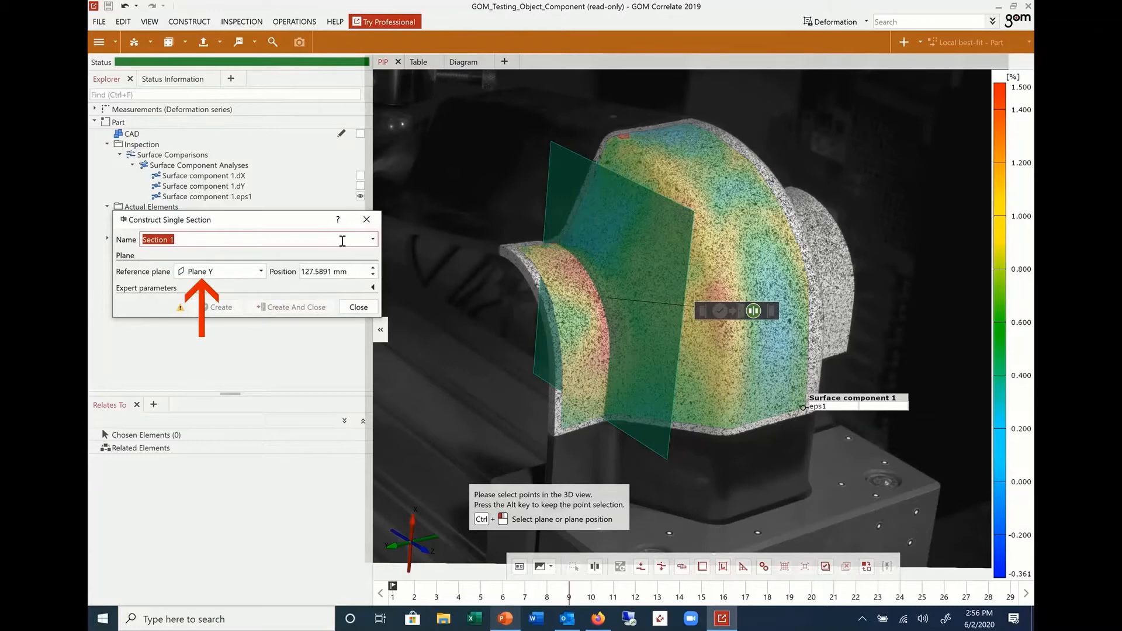
click(257, 272)
click(248, 307)
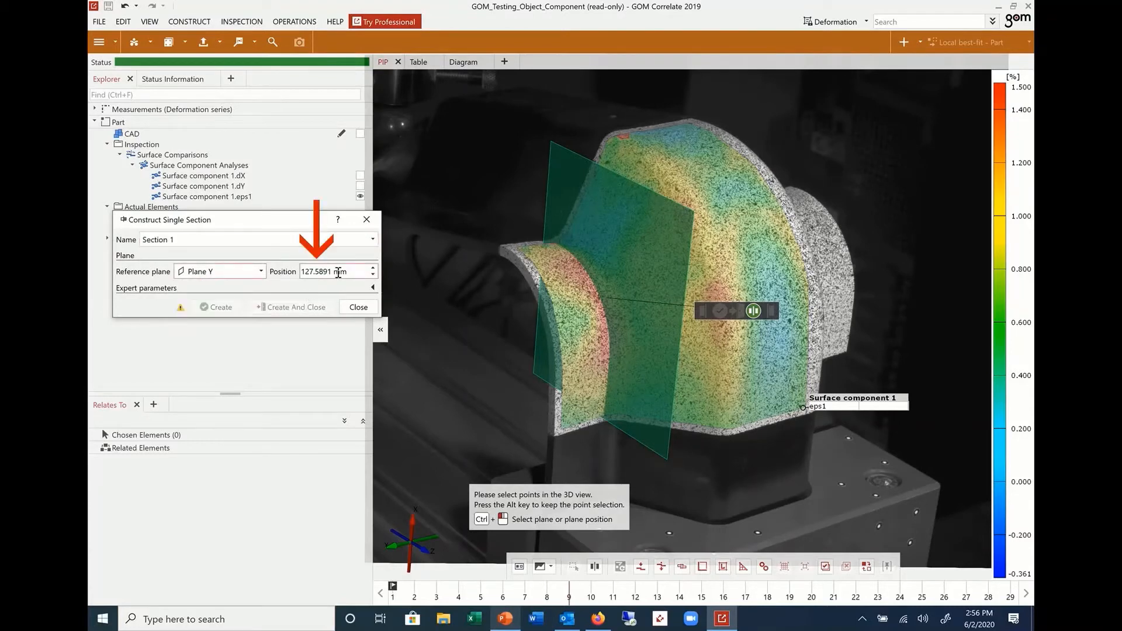
Try numeric section plane positions, including 133.5891 mm and 75 mm
drag(346, 273, 284, 274)
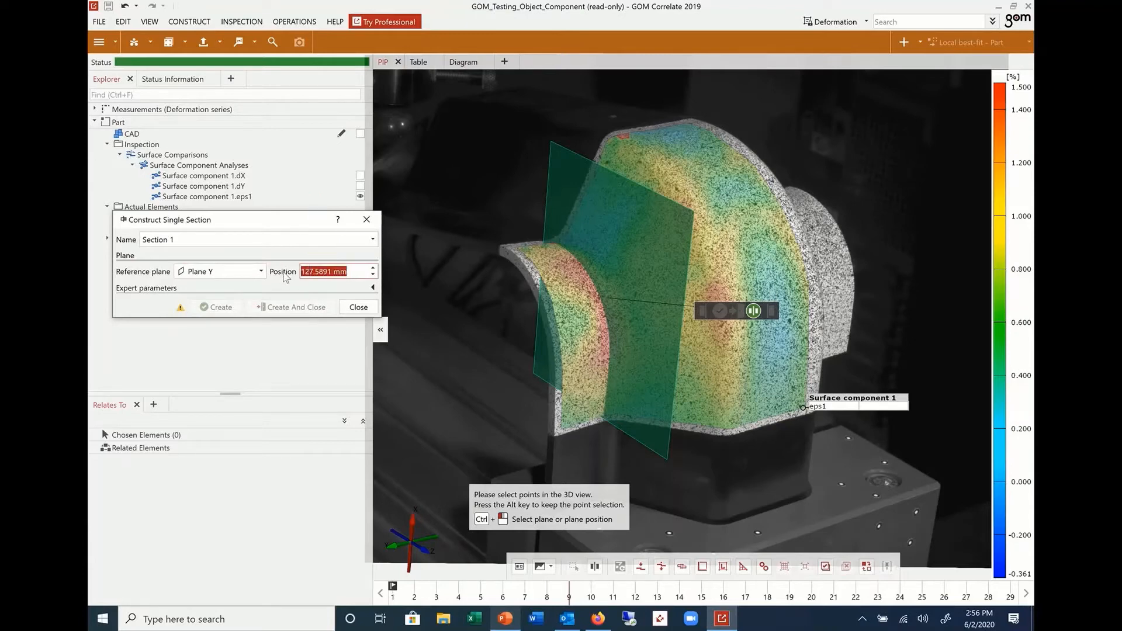
text(125.5891)
scroll(321, 271, up, 2)
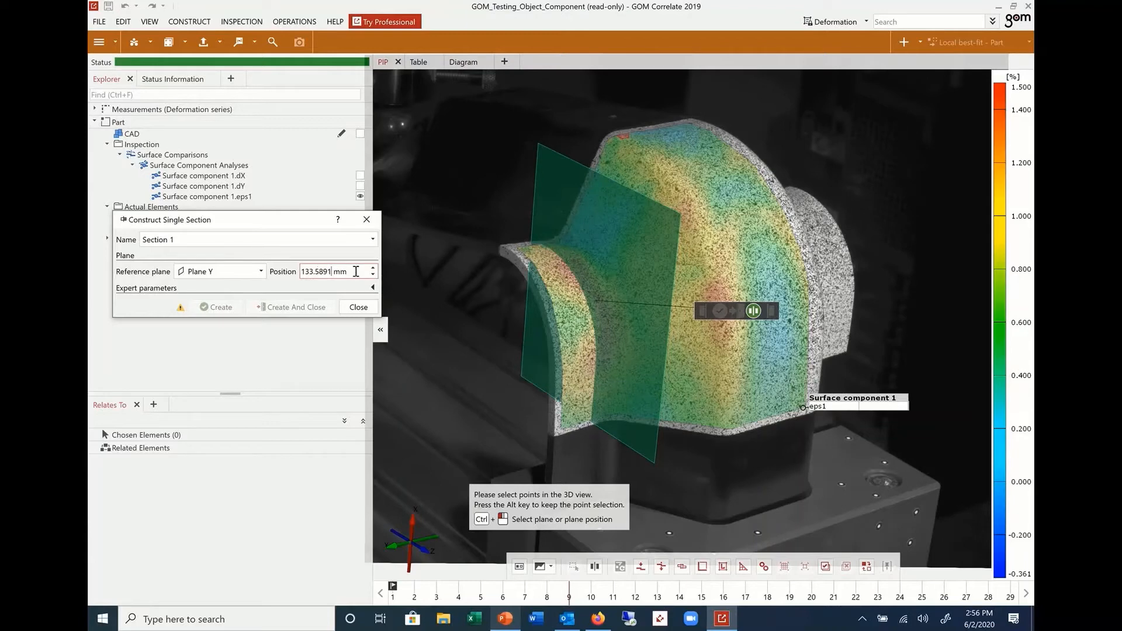
drag(358, 272, 302, 275)
text(75)
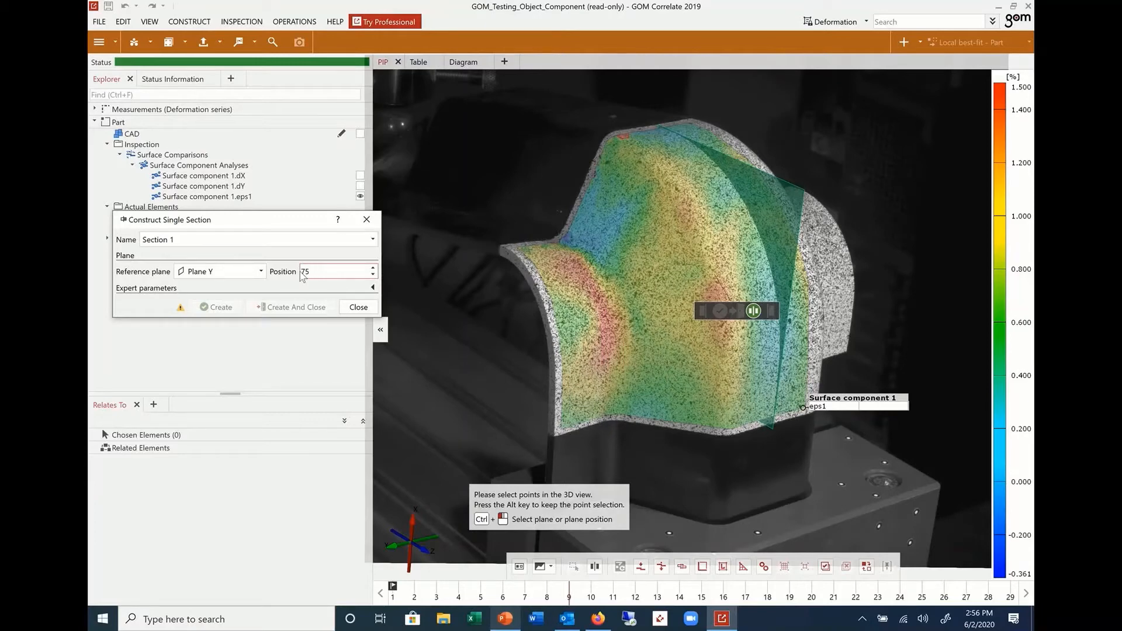
Place the section plane through the high-strain band at 127.9803 mm, select all surface points and create the section
ctrl+click(606, 320)
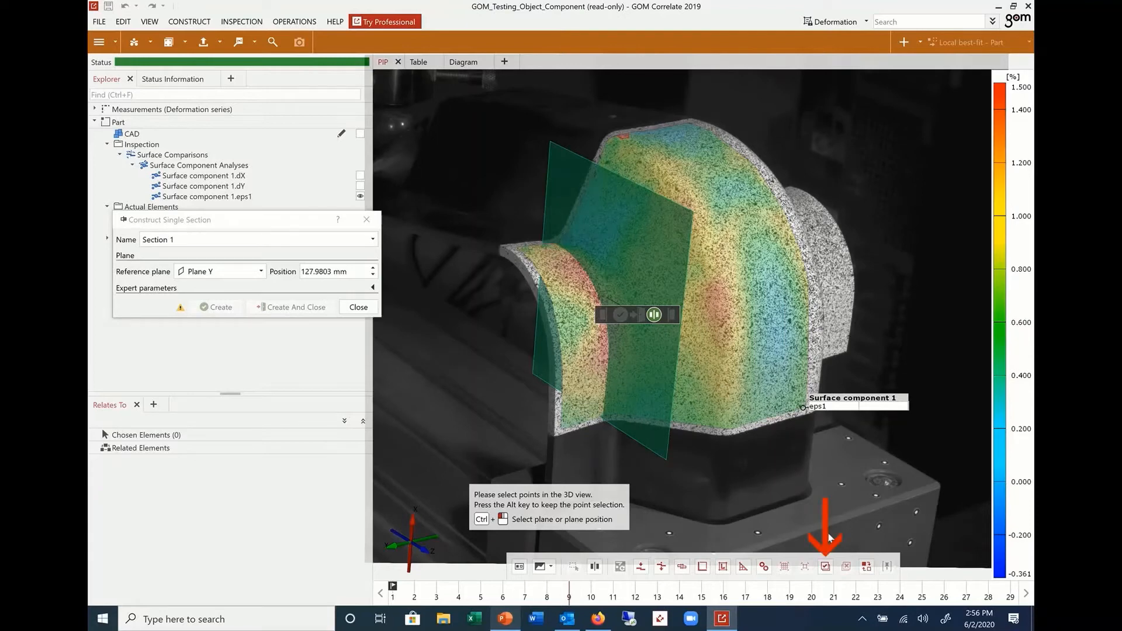
click(827, 568)
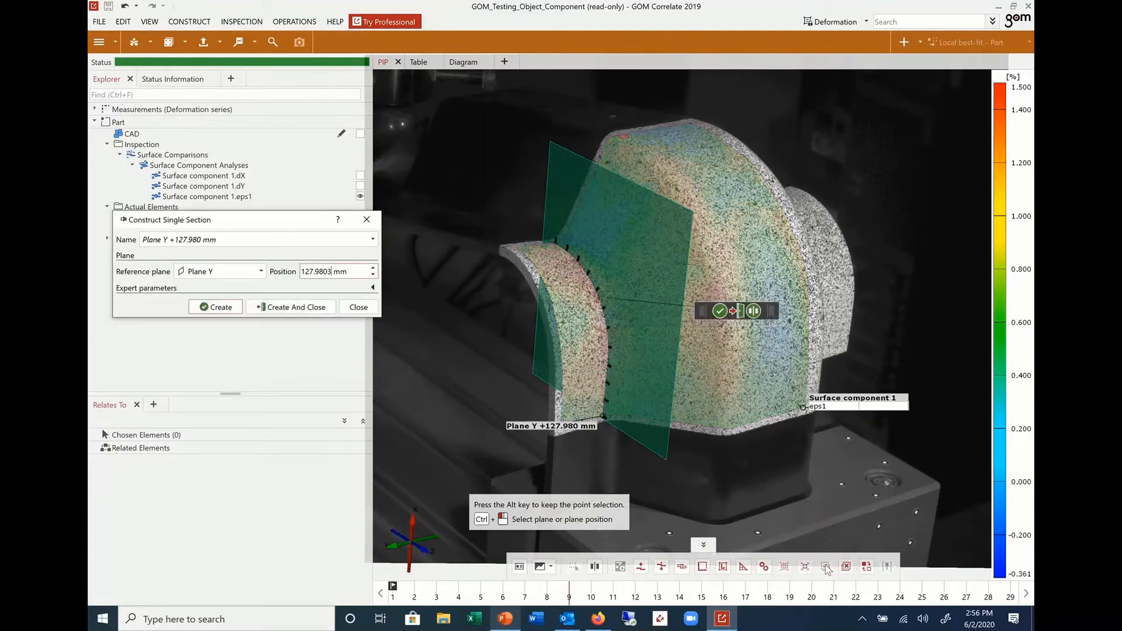
click(302, 308)
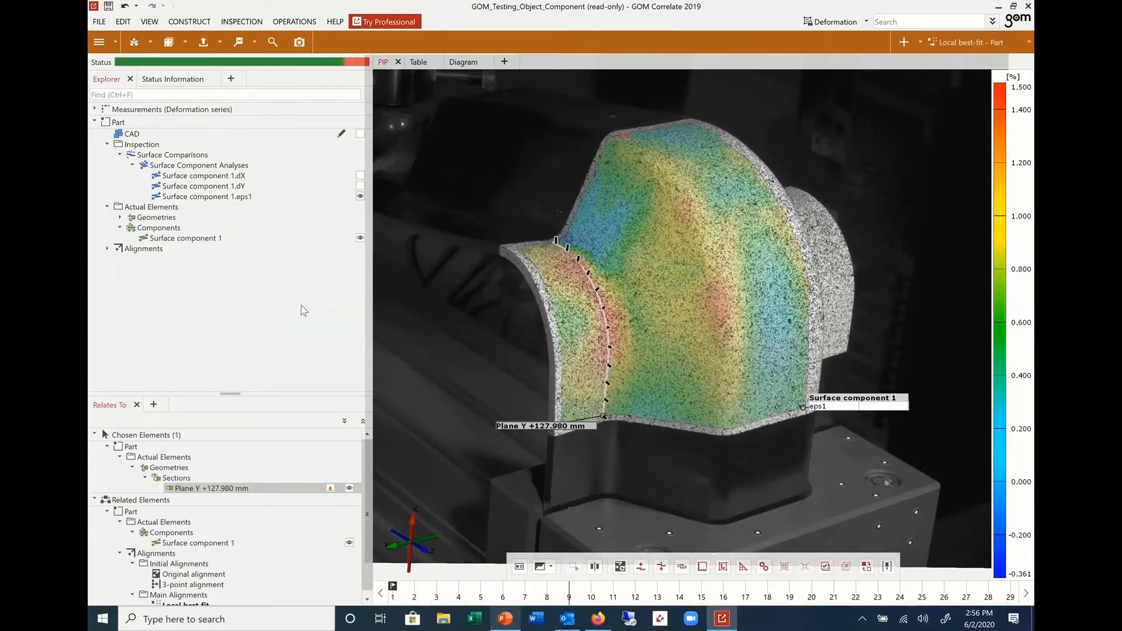
Hide Surface component 1 and create a Major Strain inspection with technical strain on the Plane Y +127.980 mm section
click(120, 216)
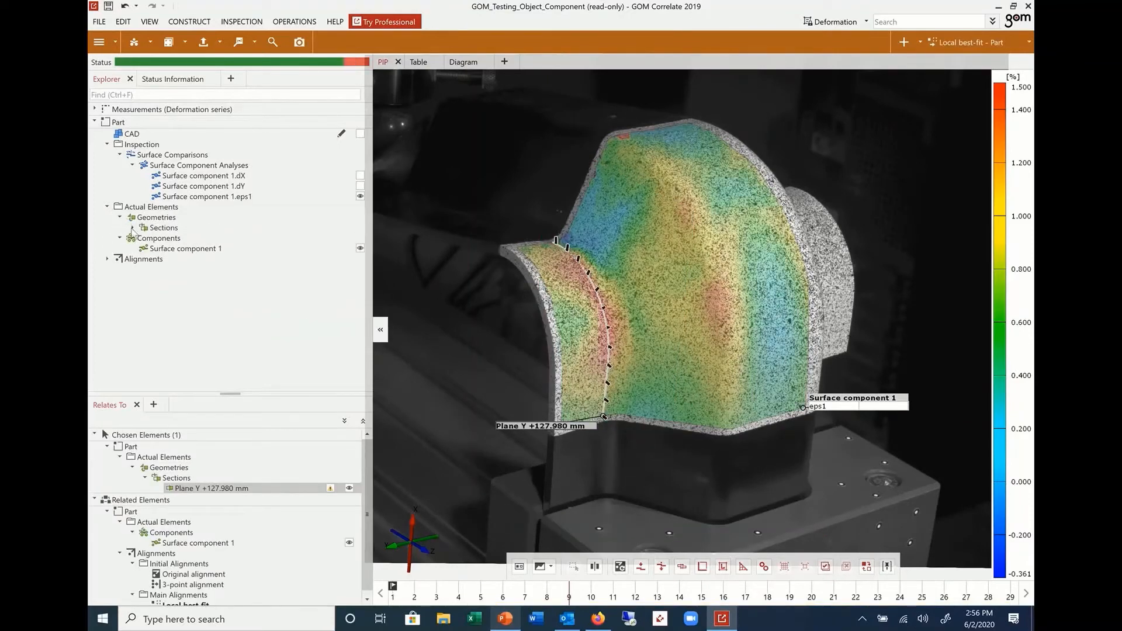
click(132, 228)
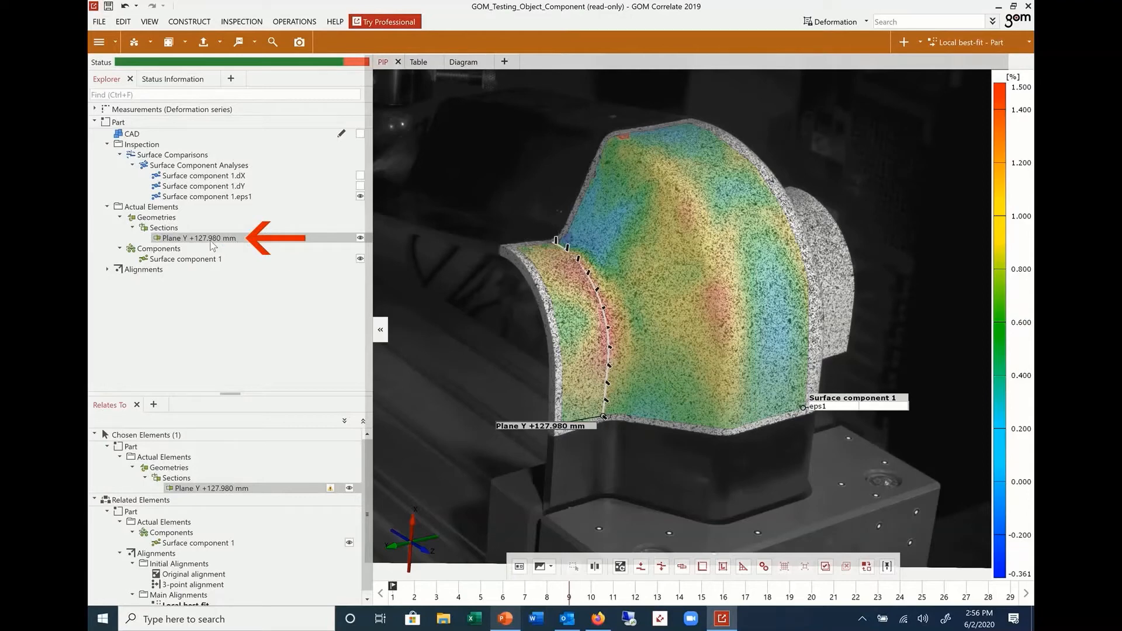
drag(214, 241, 492, 252)
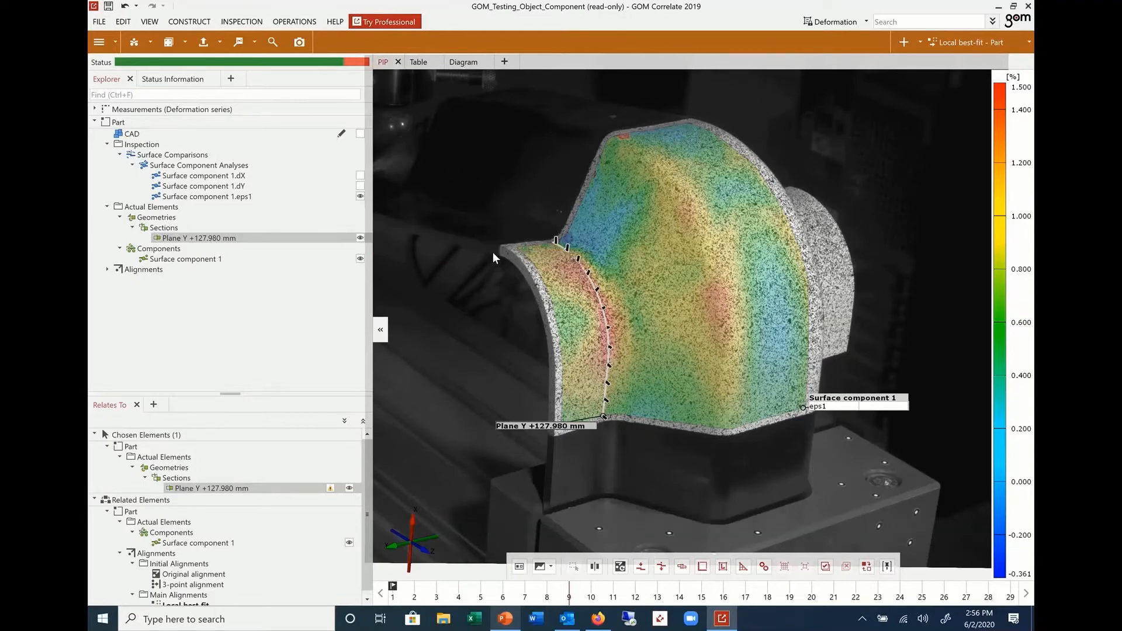
click(185, 41)
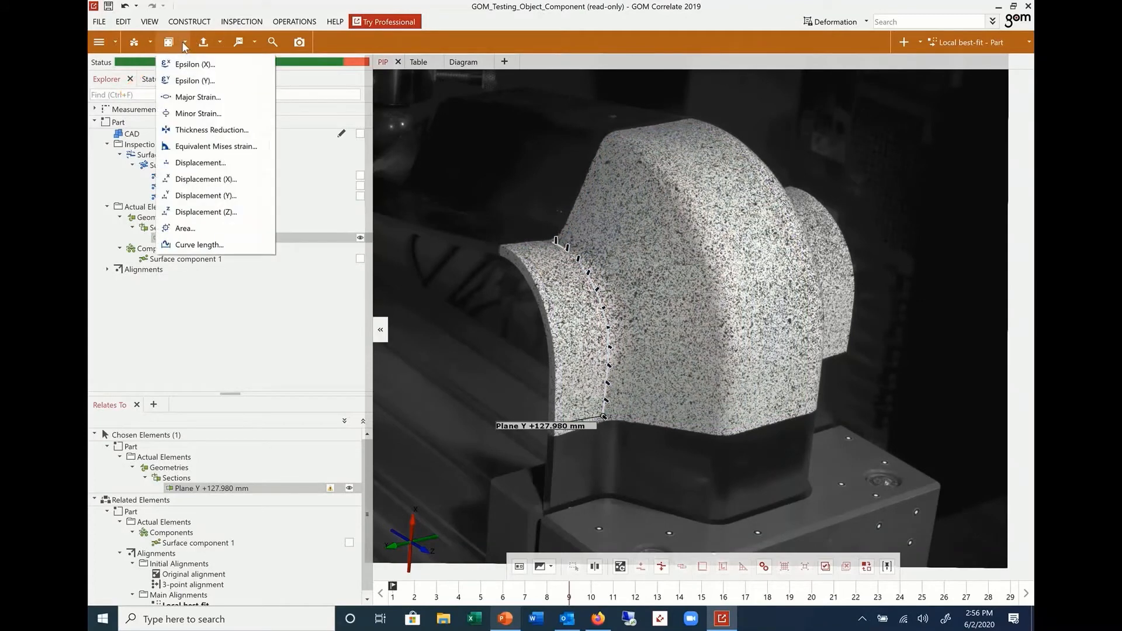
click(199, 97)
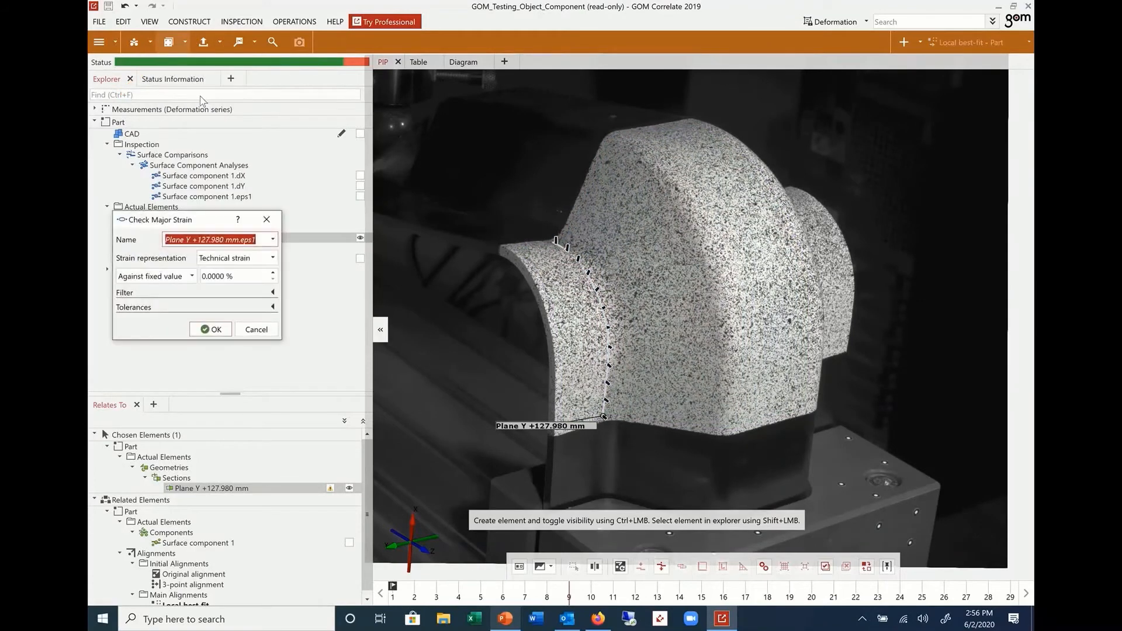
click(216, 329)
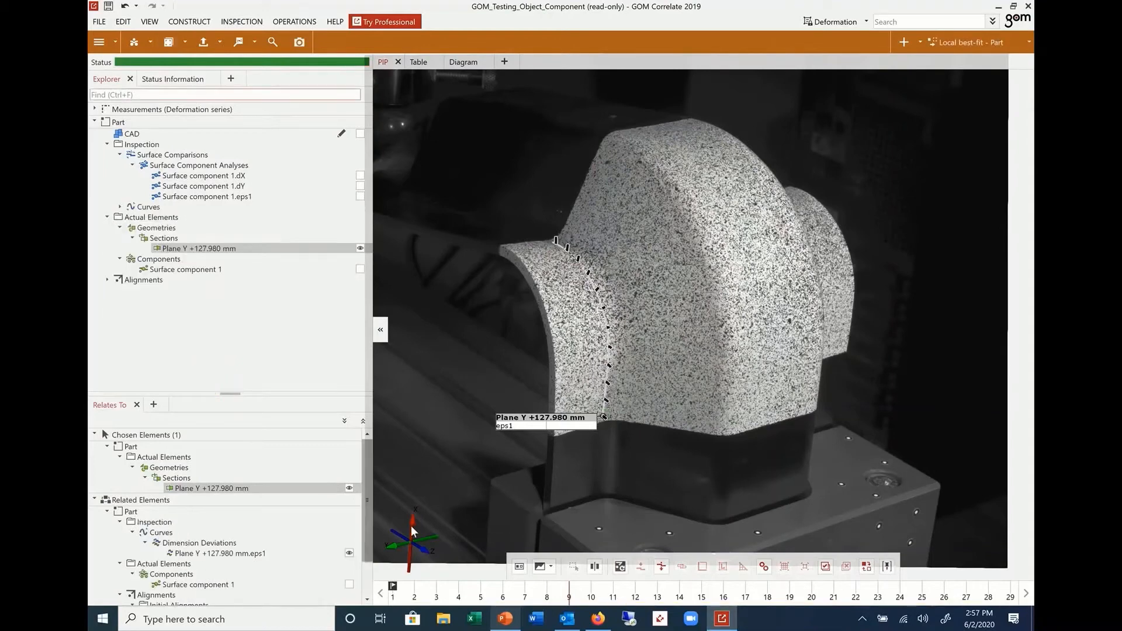
Go to stage 9 and color the Plane Y +127.980 mm section's major strain curve from the legend
mouse_move(417, 596)
mouse_down()
mouse_move(364, 593)
mouse_move(810, 597)
mouse_move(568, 597)
mouse_up()
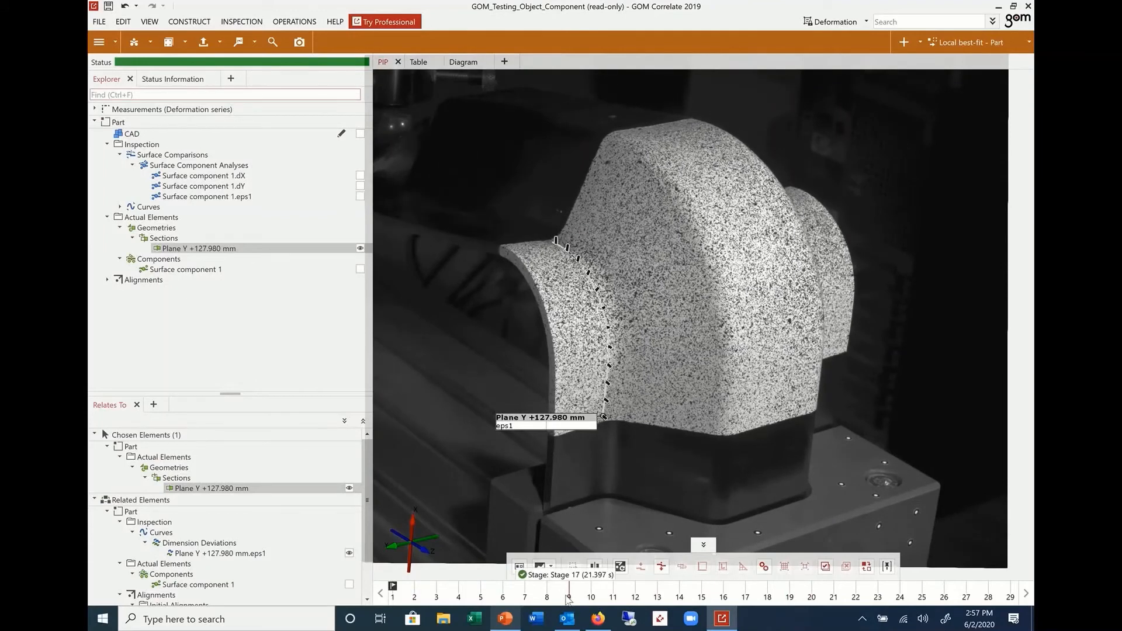
click(579, 427)
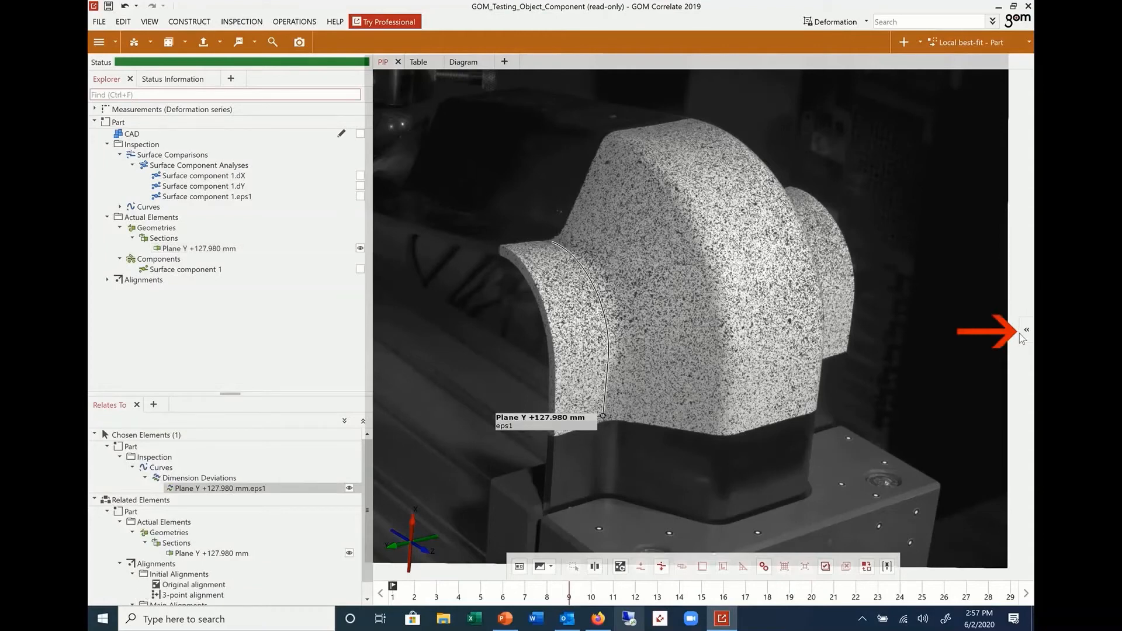
click(1026, 331)
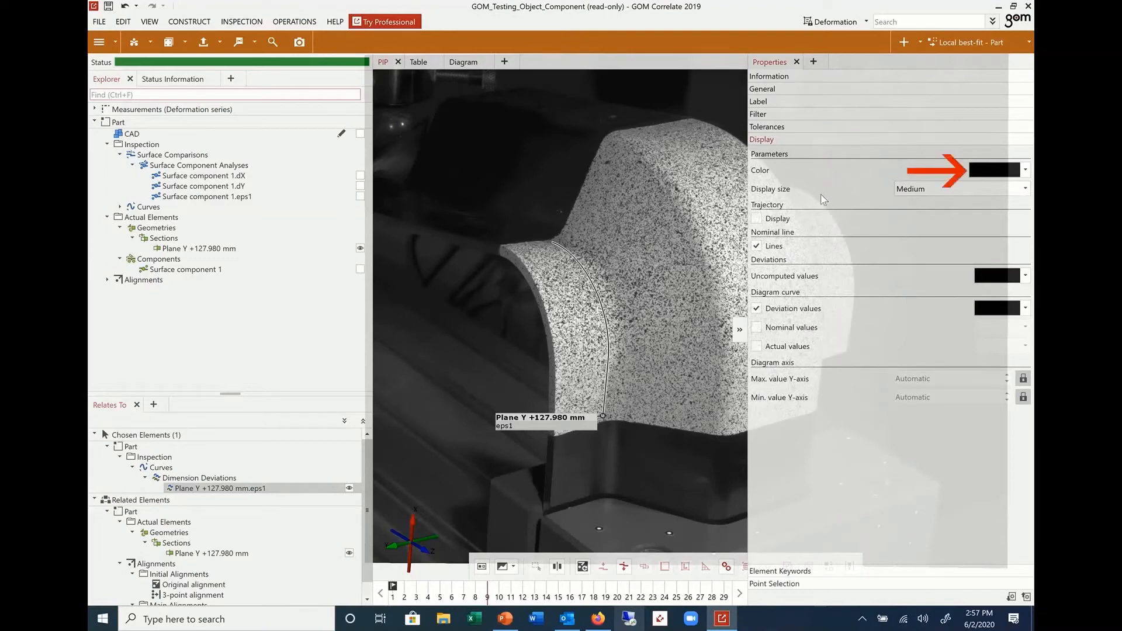
click(988, 174)
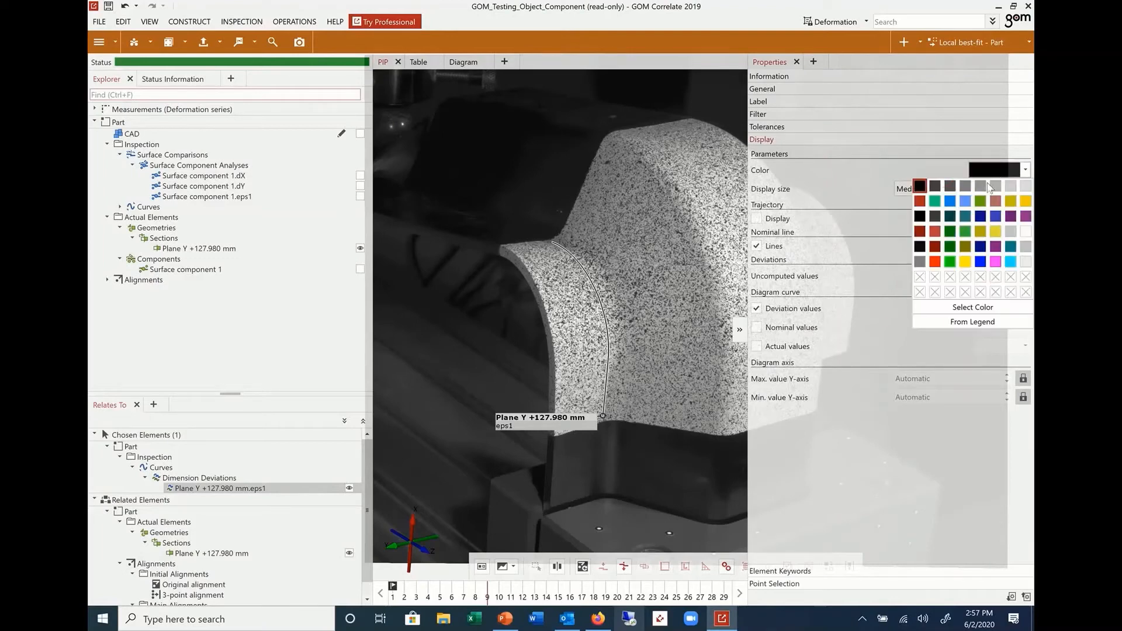
click(972, 321)
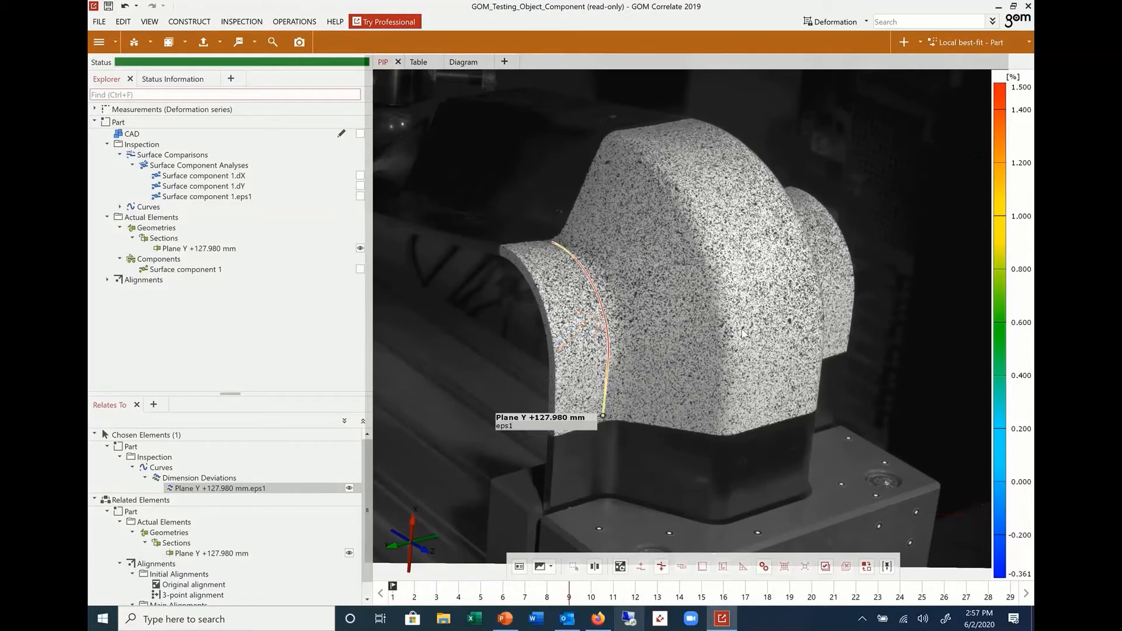
Show the diagram of major strain along the section, examine it across the deformation stages and keep the section curve in view
click(466, 66)
click(491, 592)
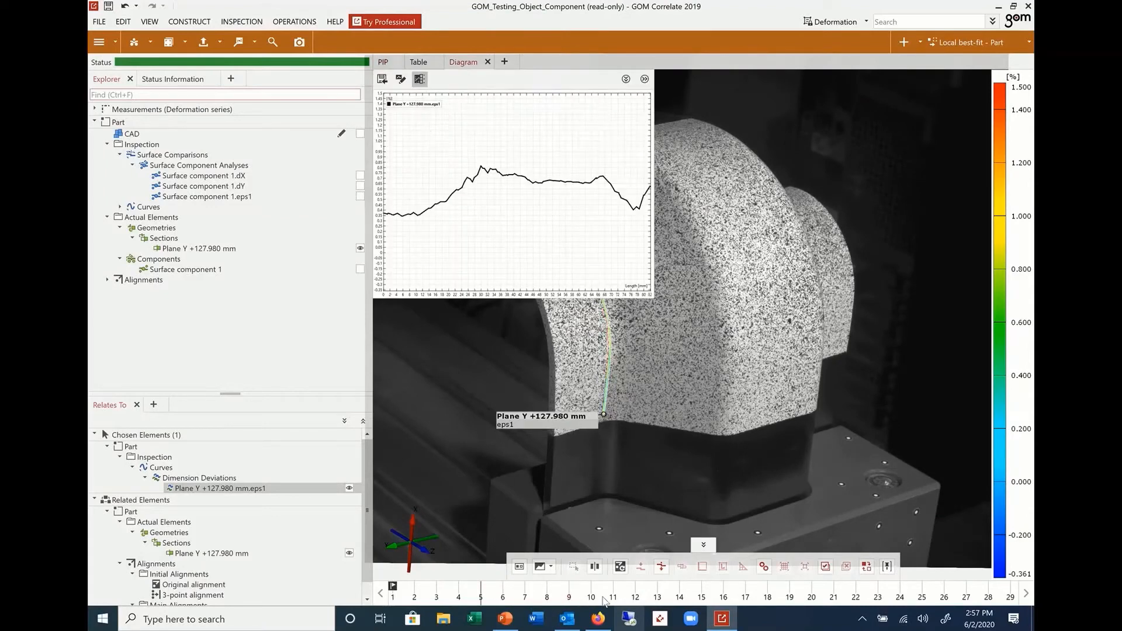
drag(605, 601, 922, 599)
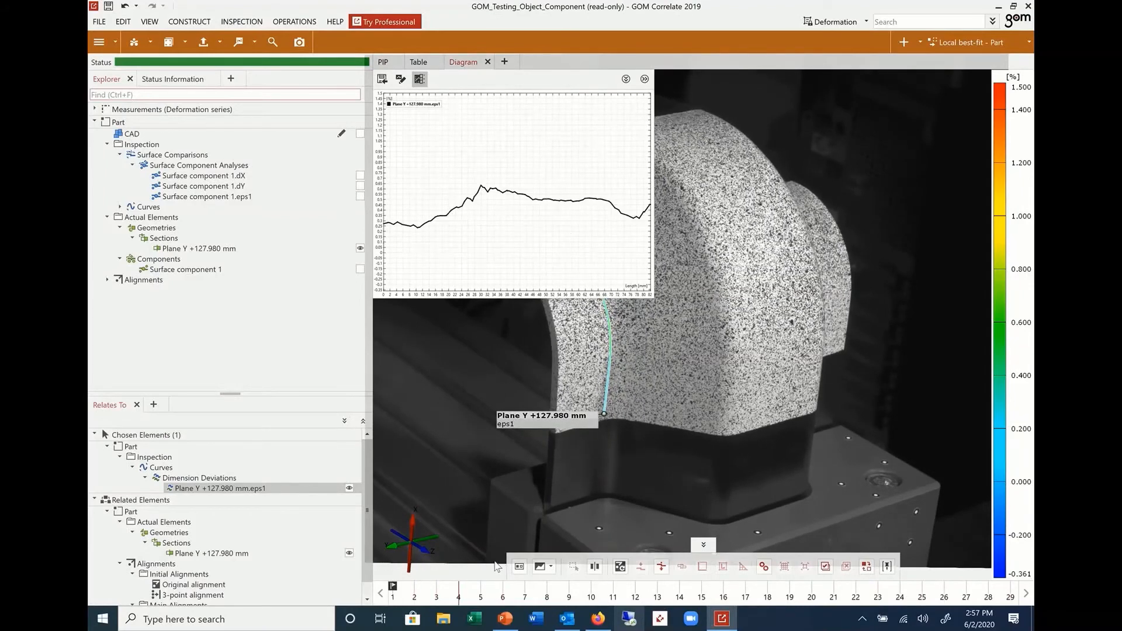
right_drag(576, 427, 763, 438)
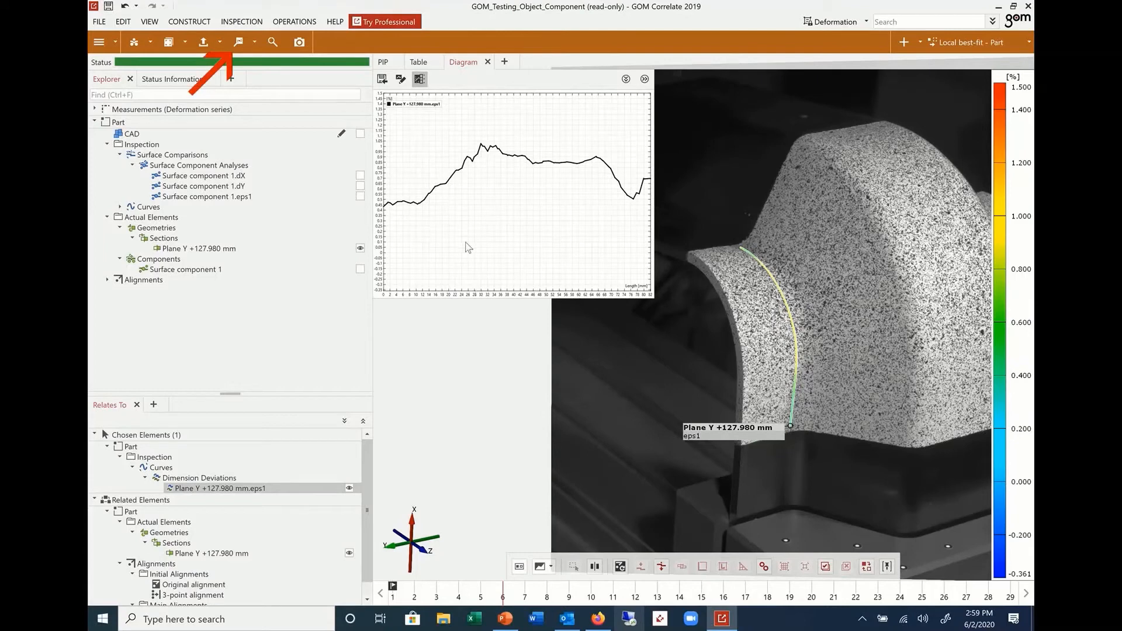
Create one deviation label on the high-strain middle part of the Plane Y section curve
click(253, 42)
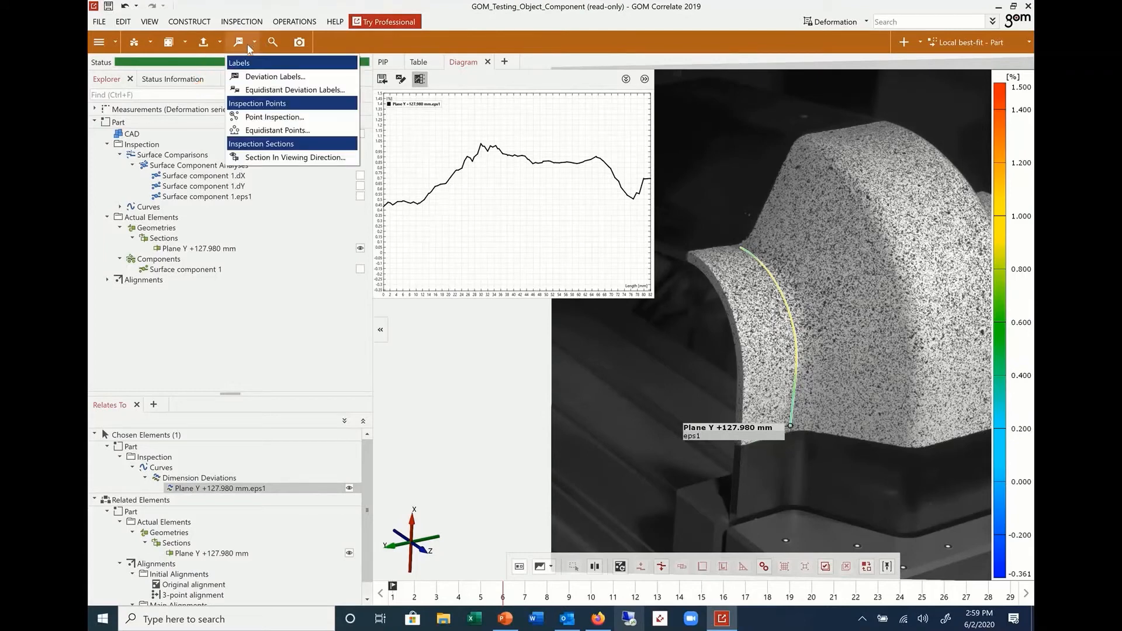
click(260, 74)
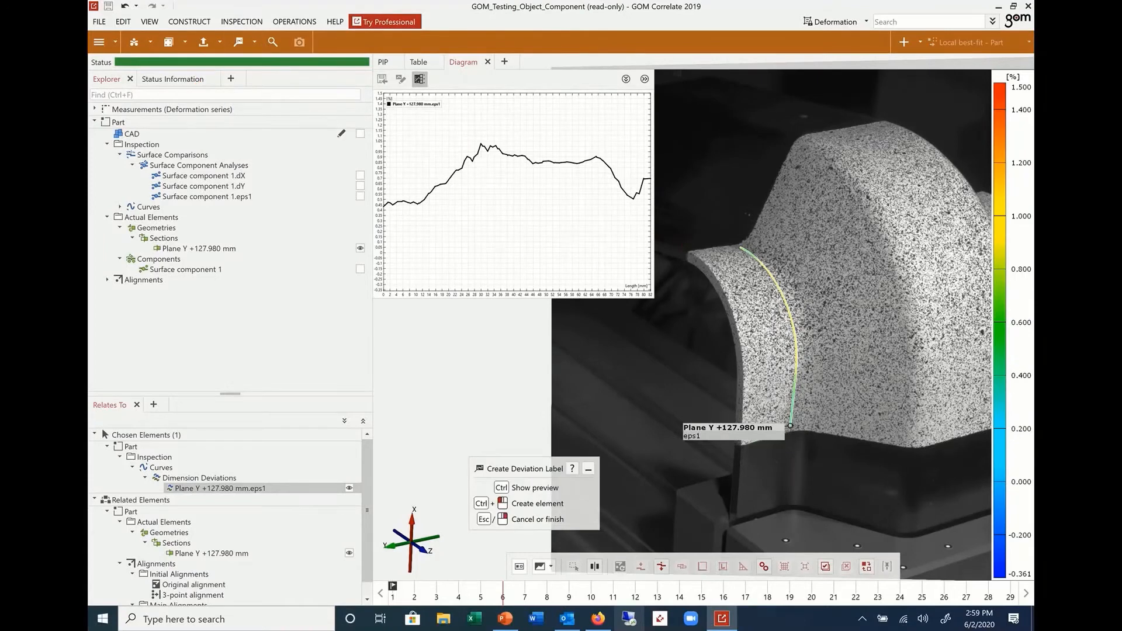
key(ctrl)
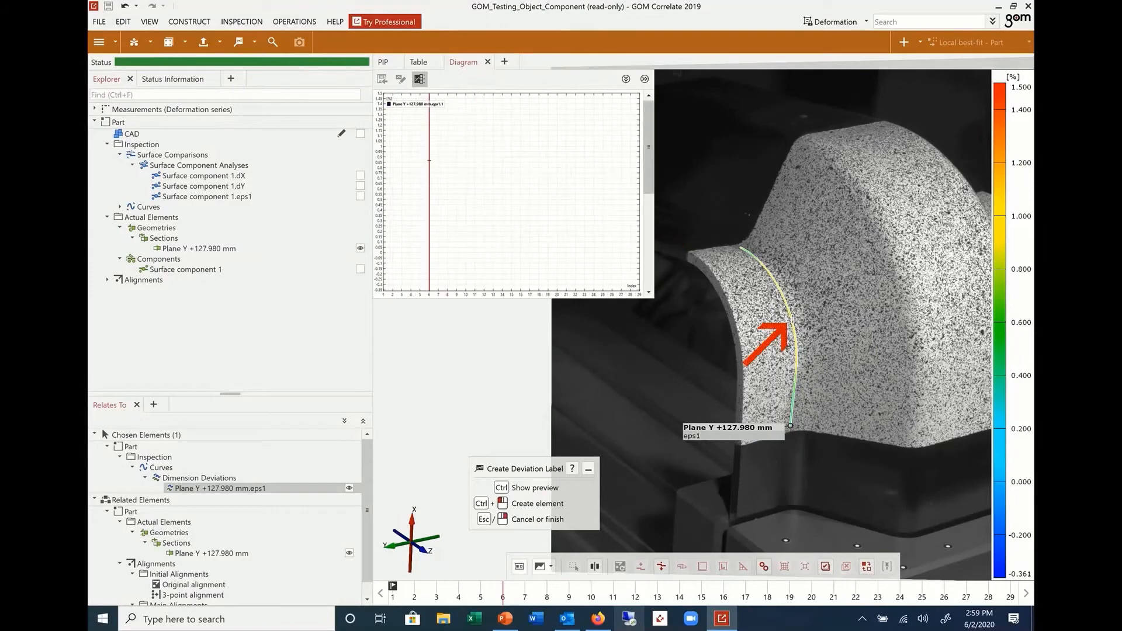
ctrl+click(792, 320)
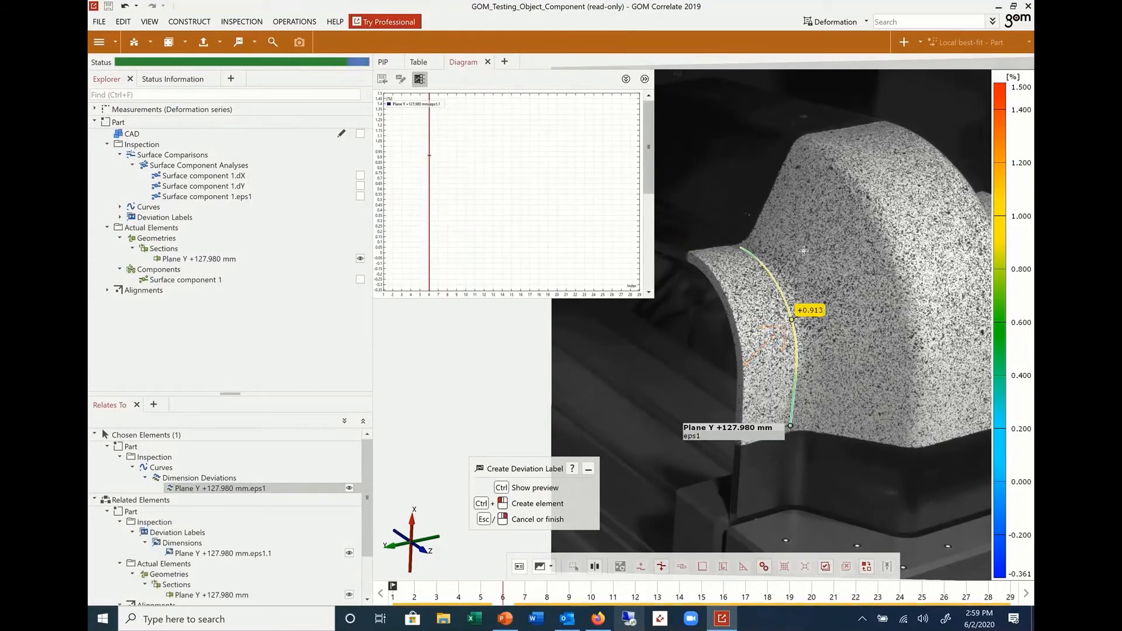
key(Escape)
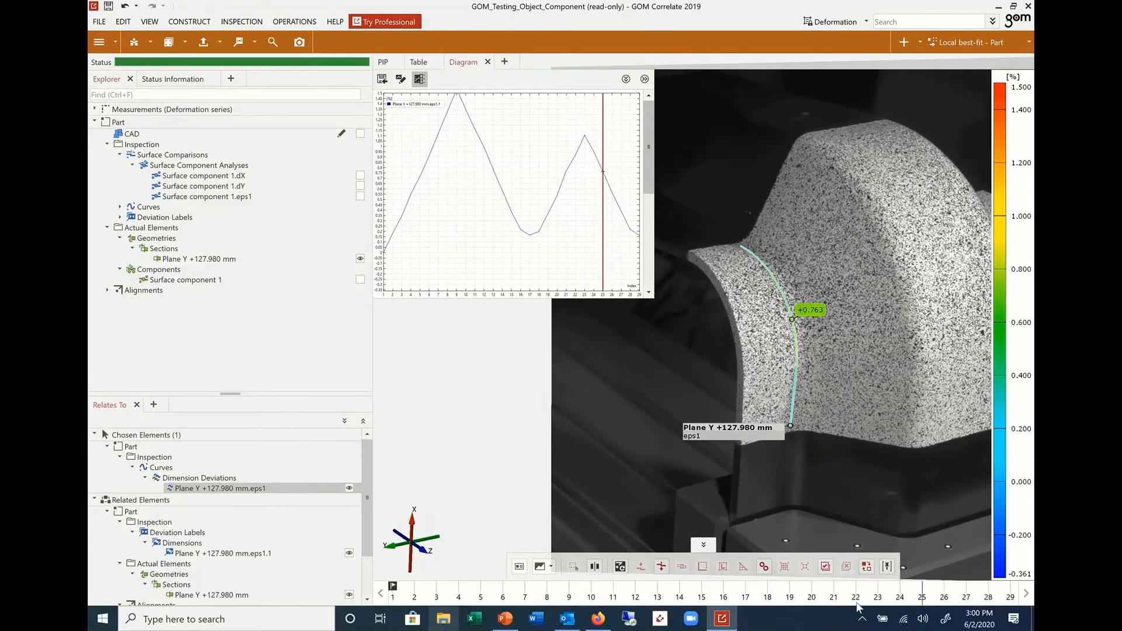
Create a stage range named Cycle 1 covering stages 1 to 17
click(547, 584)
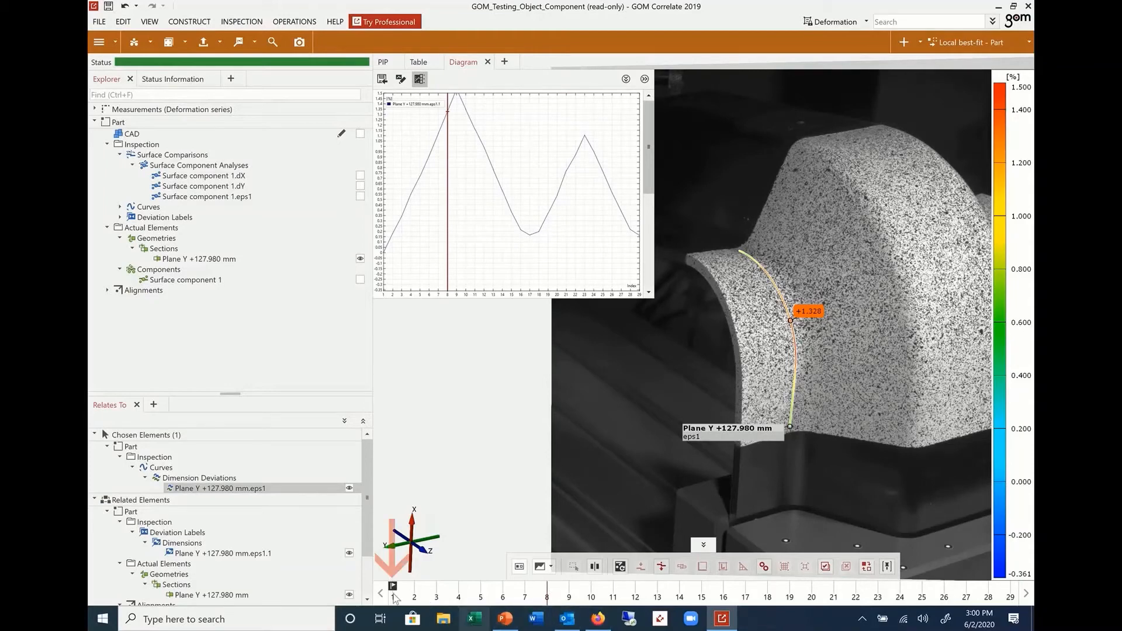
click(394, 596)
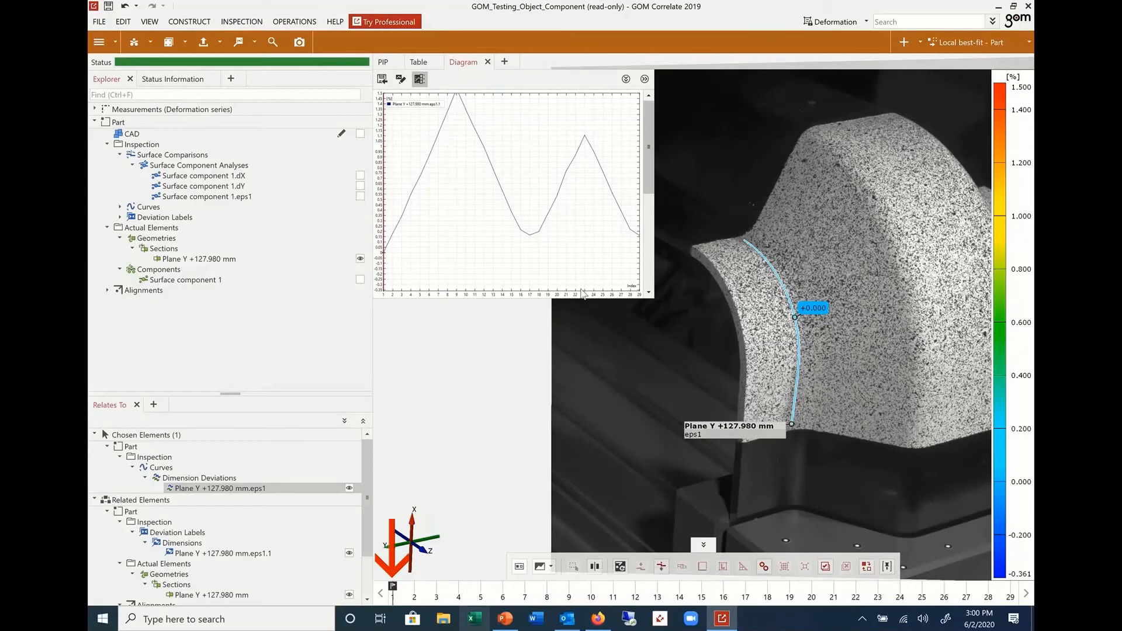
click(531, 271)
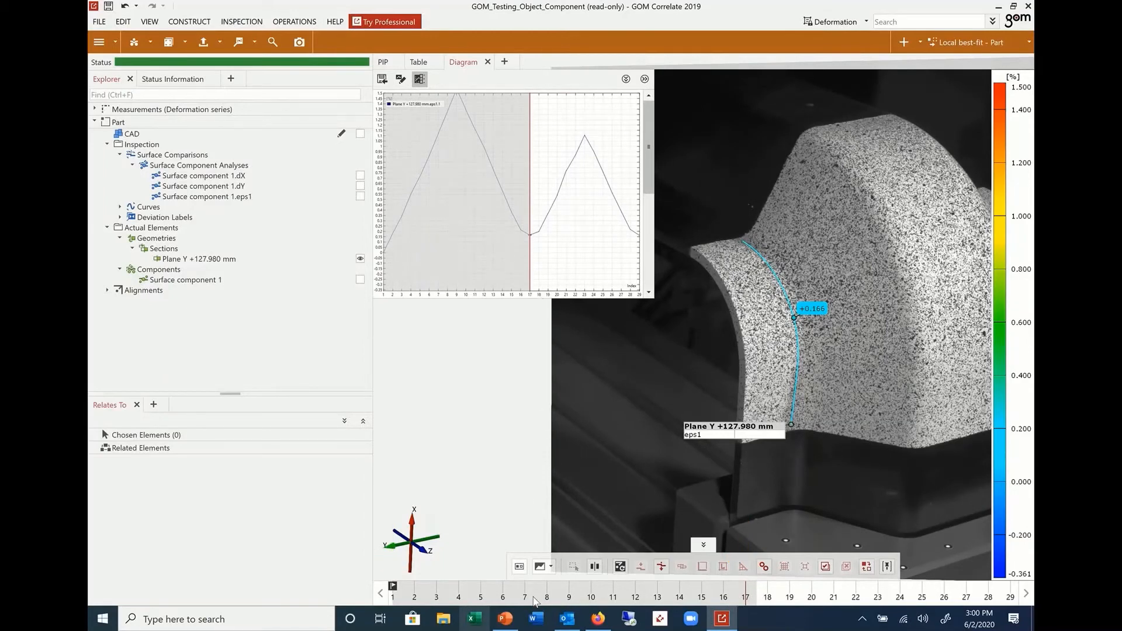
right_click(535, 582)
mouse_move(588, 542)
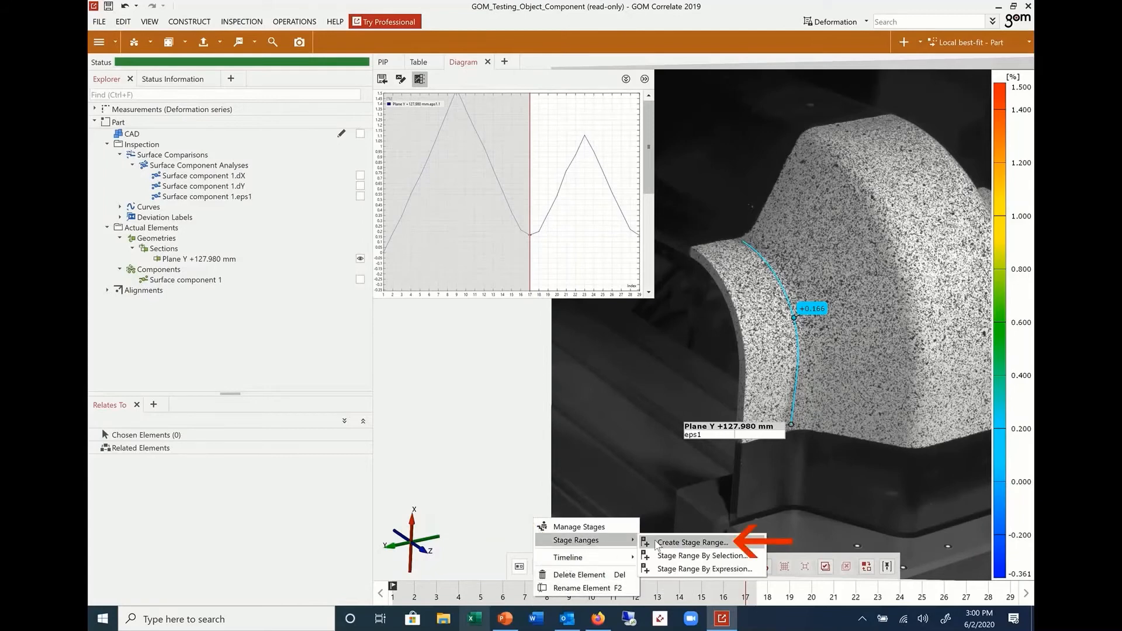
click(678, 542)
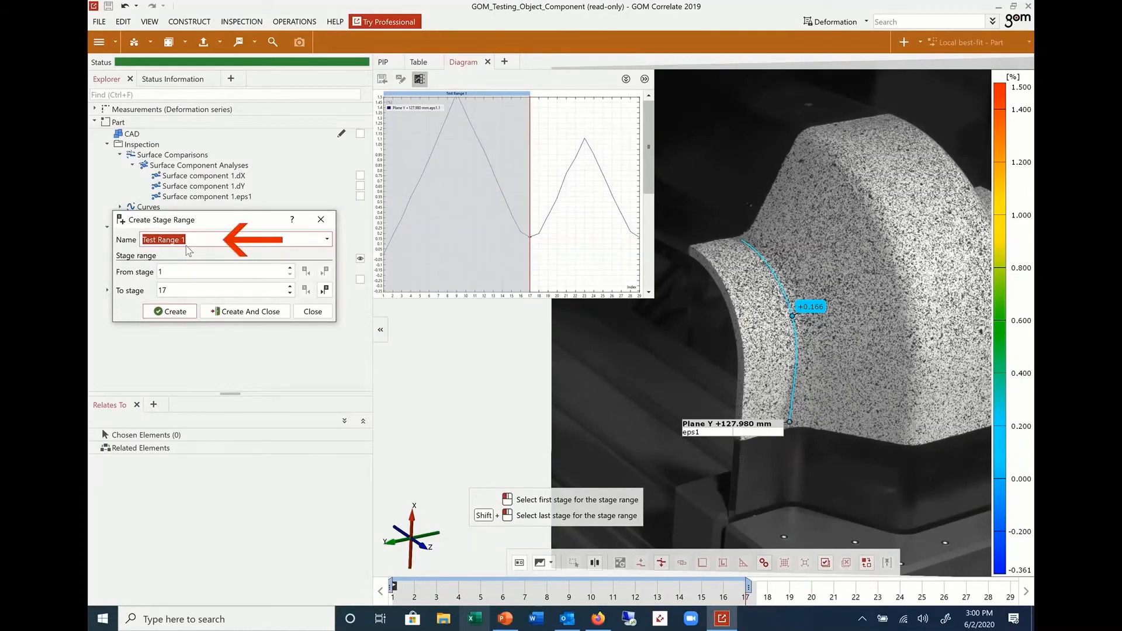
text(Cycle 1)
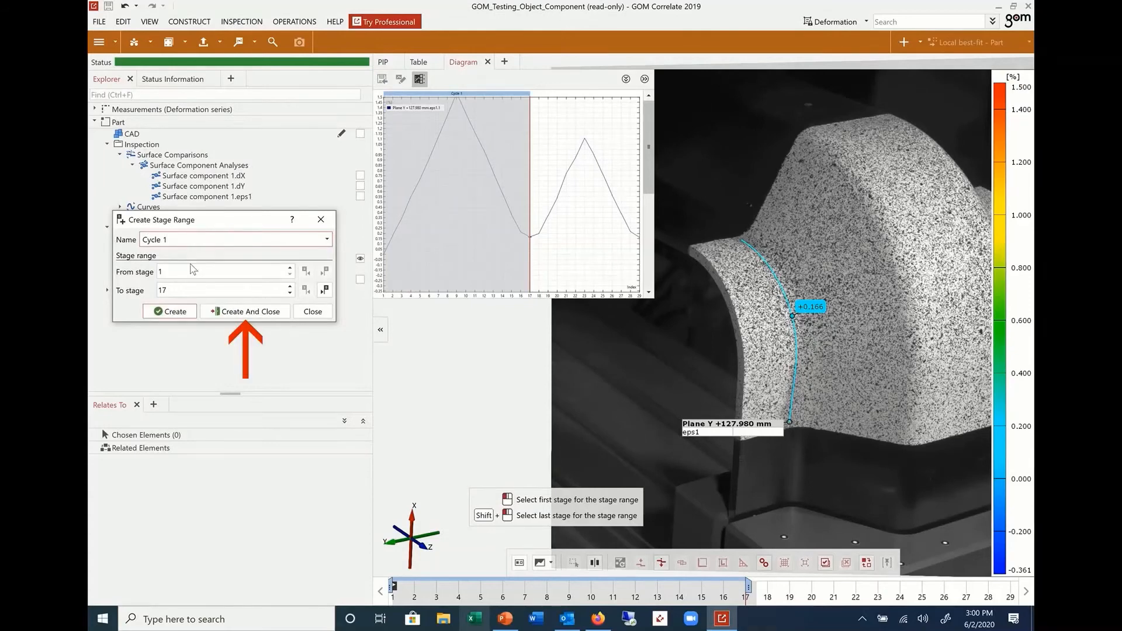
click(225, 316)
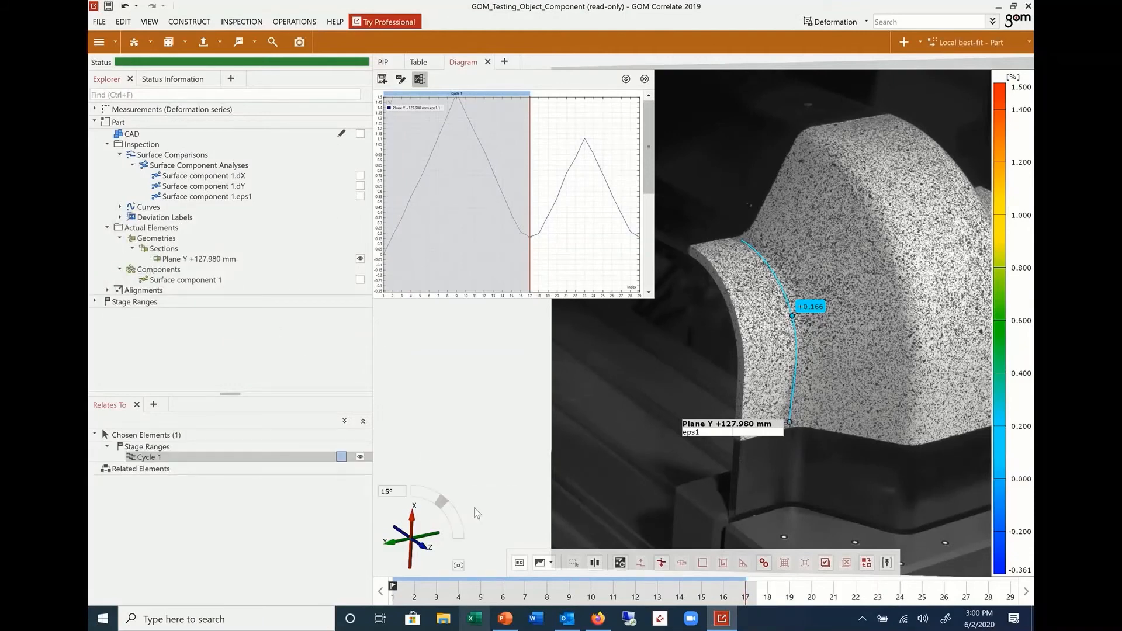
click(506, 528)
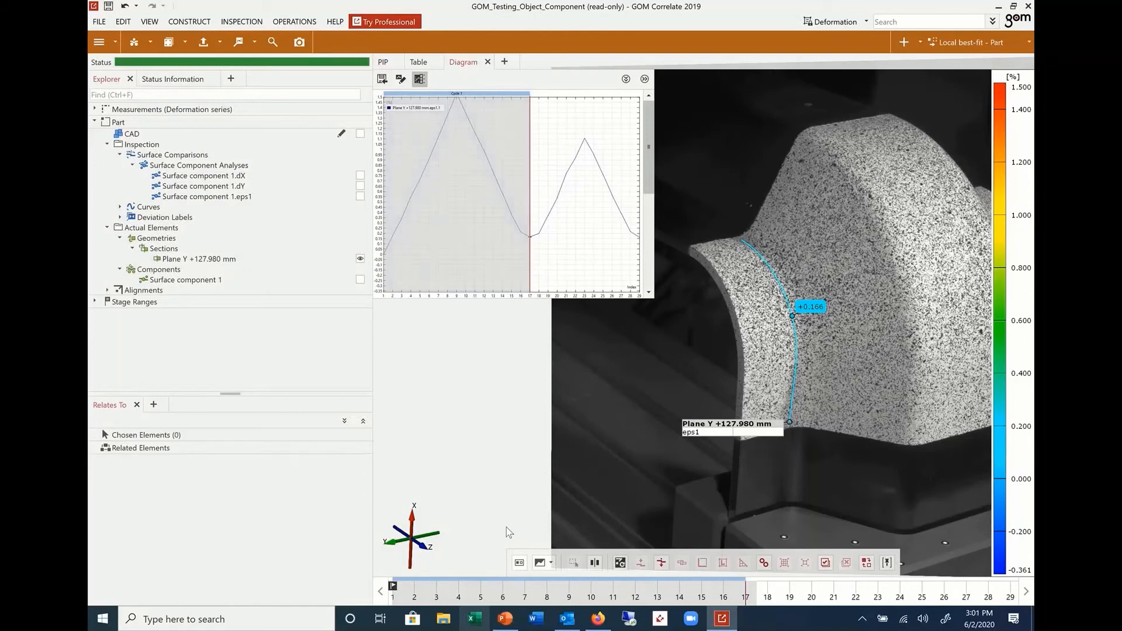
Check stages 18 and 9, then limit the evaluation to the Cycle 1 stage range, testing the return to all stages
click(767, 596)
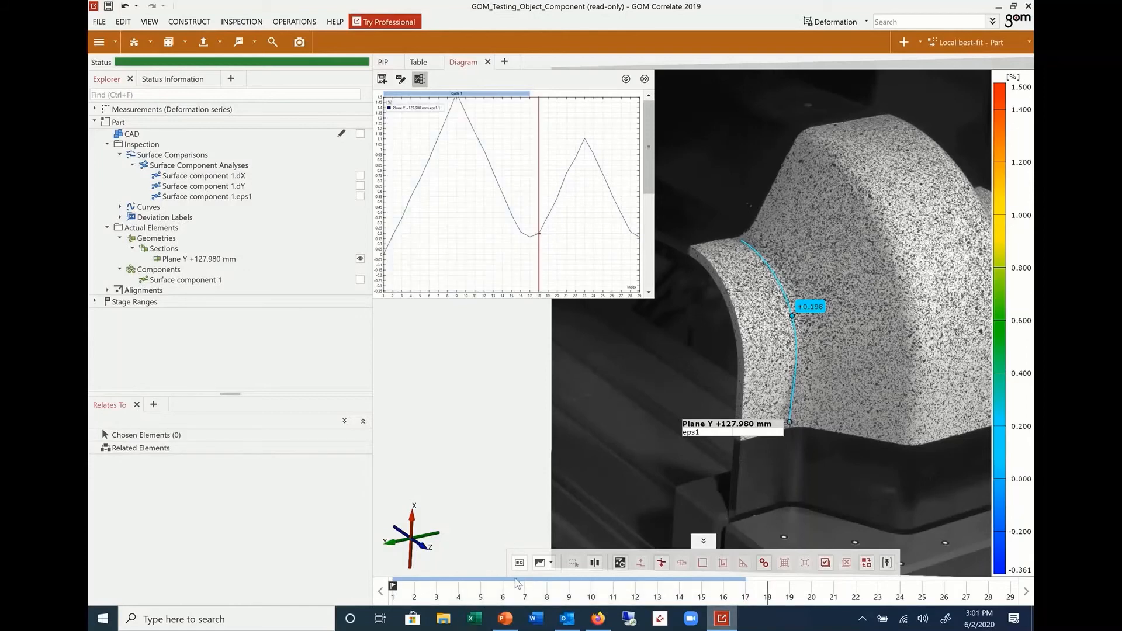
drag(505, 599, 575, 597)
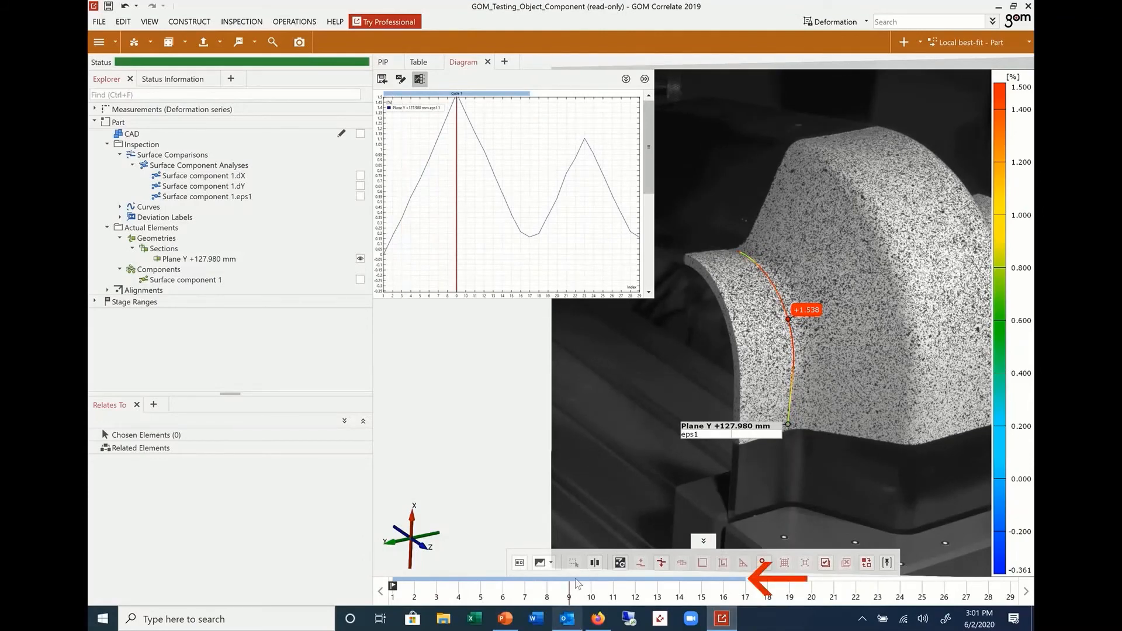
click(577, 579)
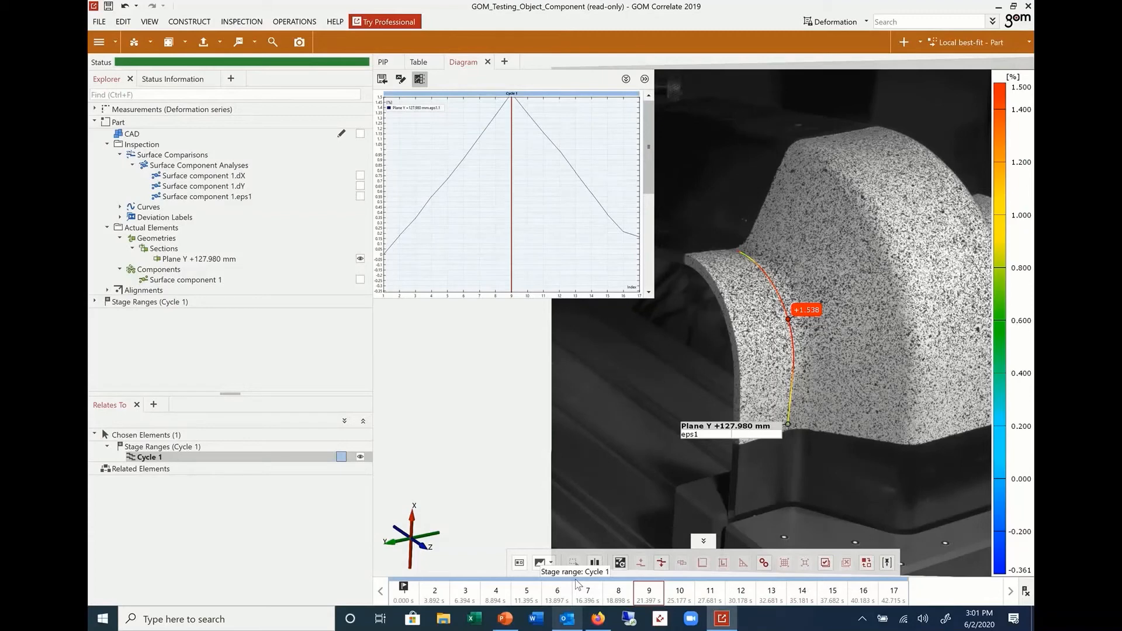
click(1024, 593)
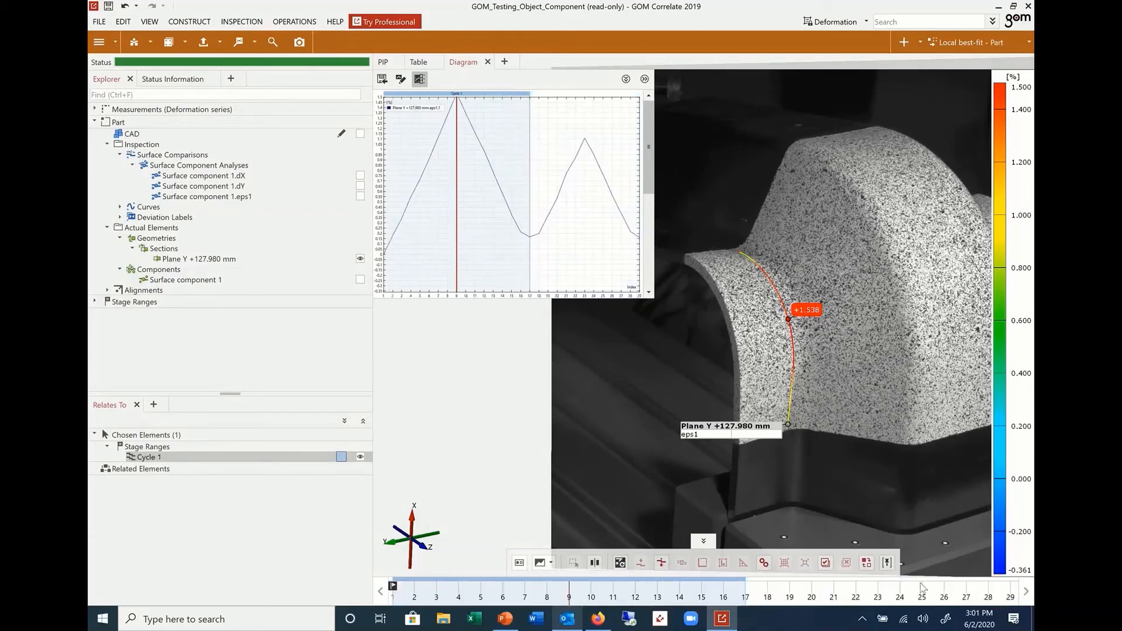
click(703, 578)
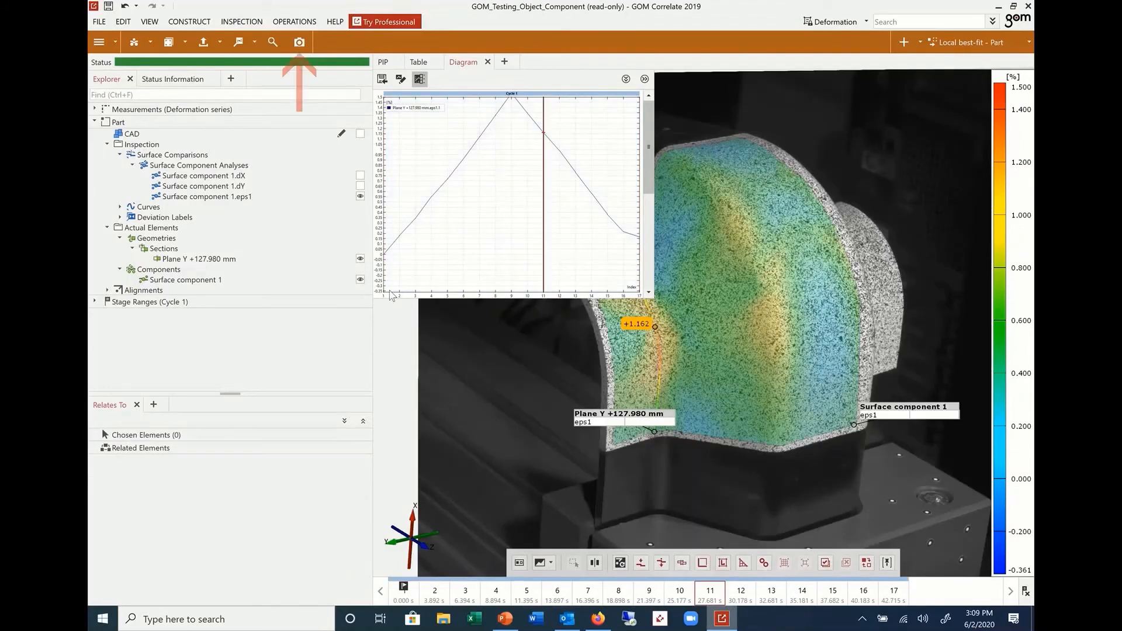
Start a report page from the current view, keeping the Letter-format 3D+Diagram style
click(297, 42)
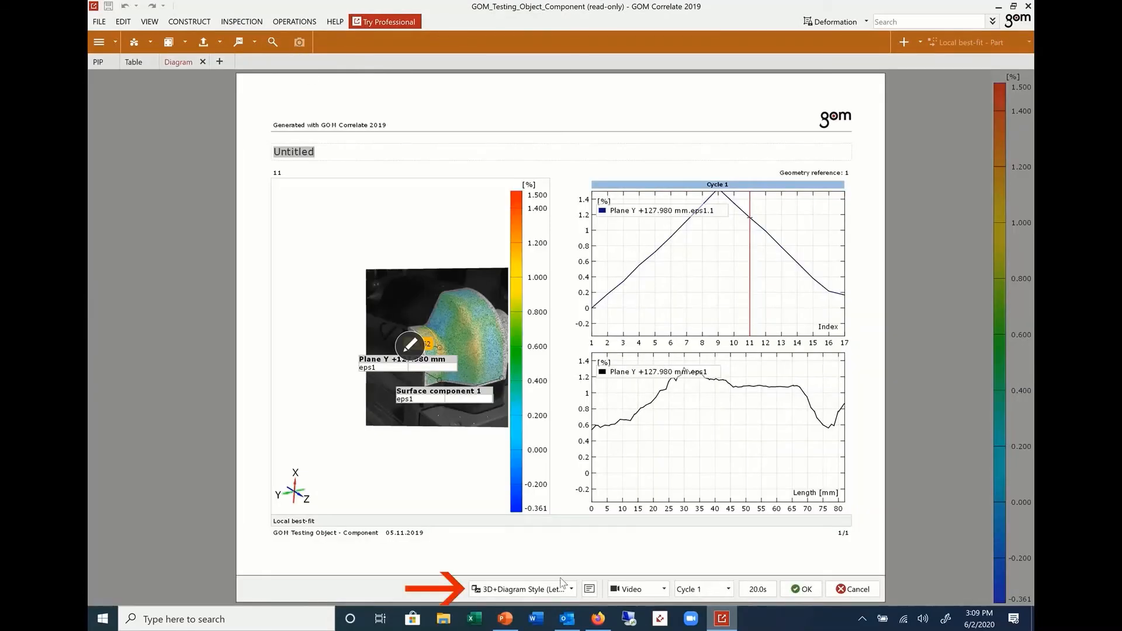
click(561, 583)
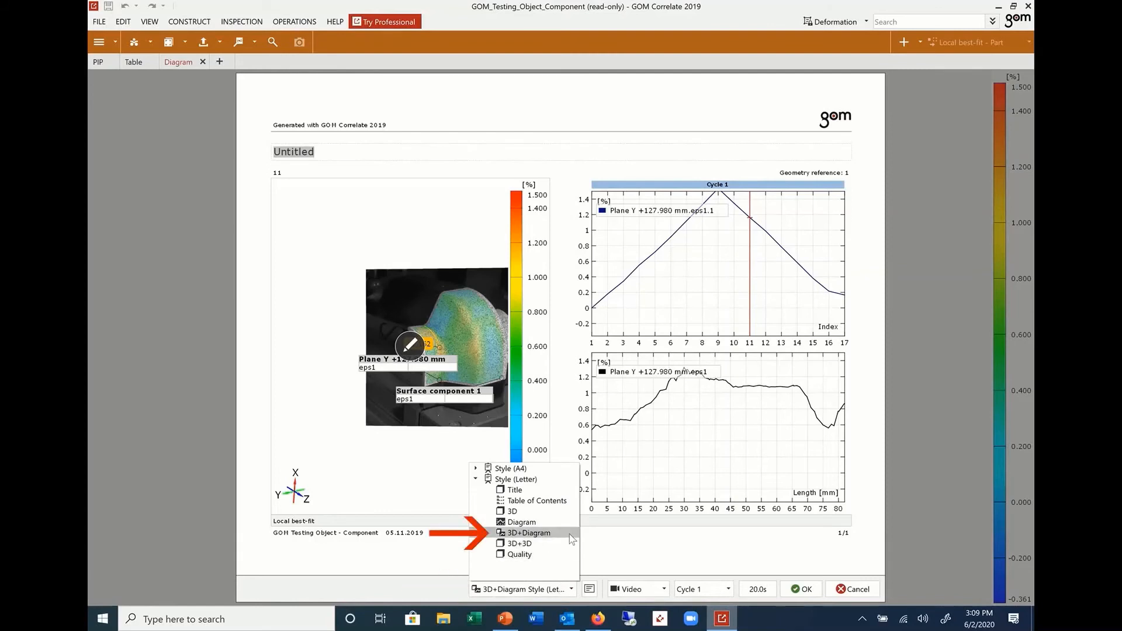
click(637, 543)
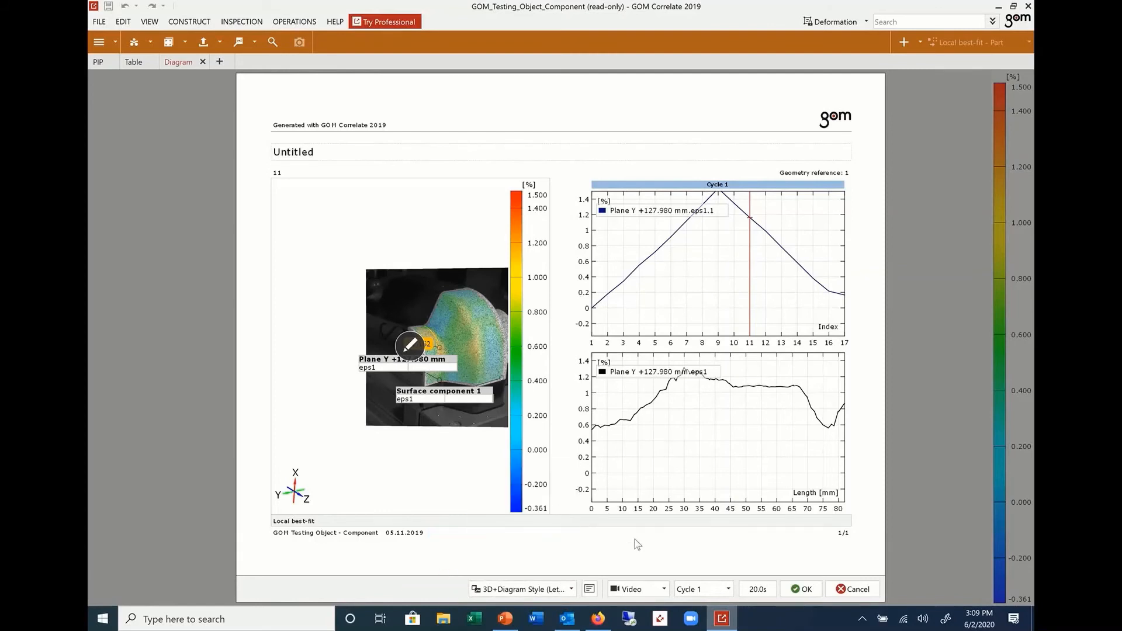